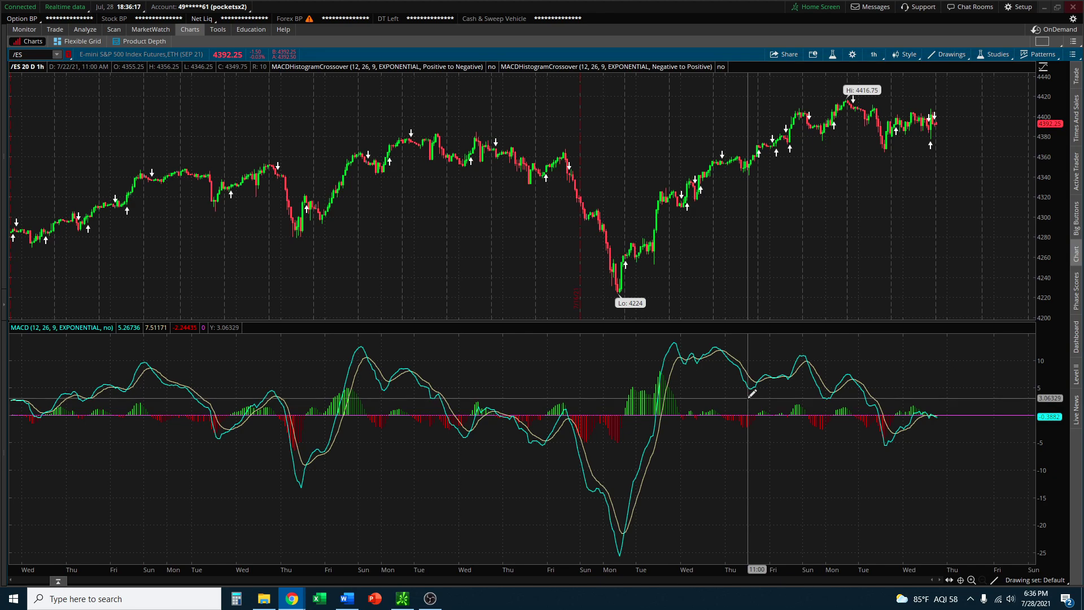
Step: Open the chart's study editor, search the available studies for "macd" and select MACDHistogramCrossover
click(992, 59)
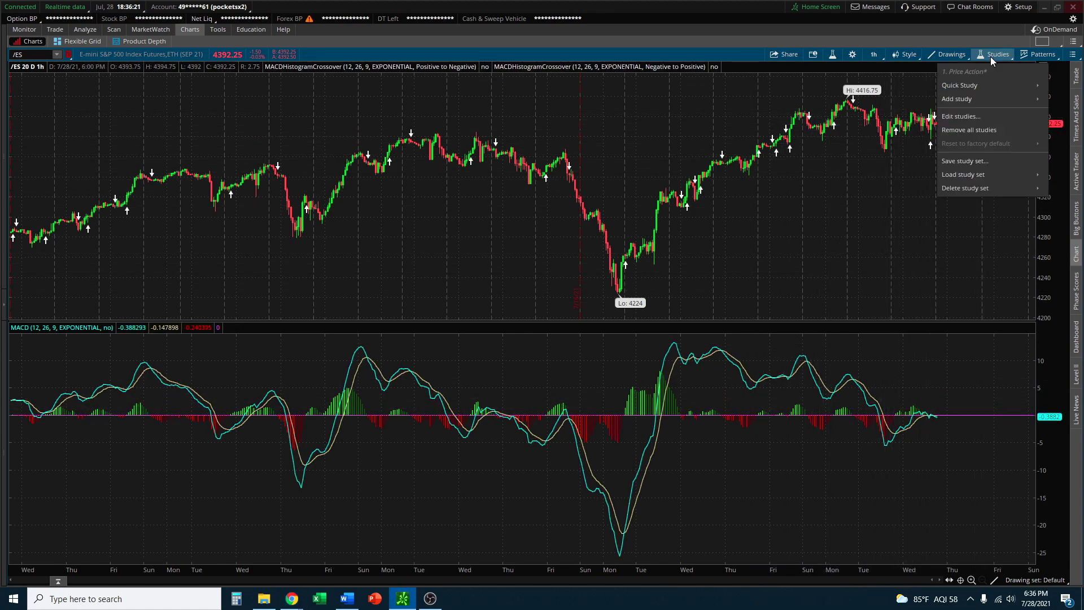
click(982, 118)
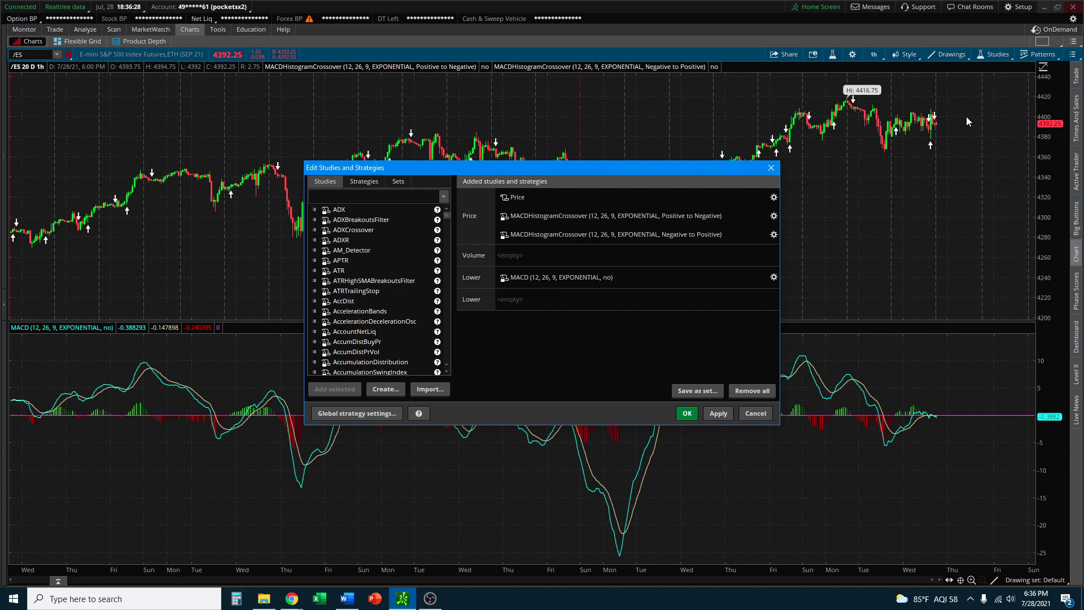
click(339, 197)
text(macd)
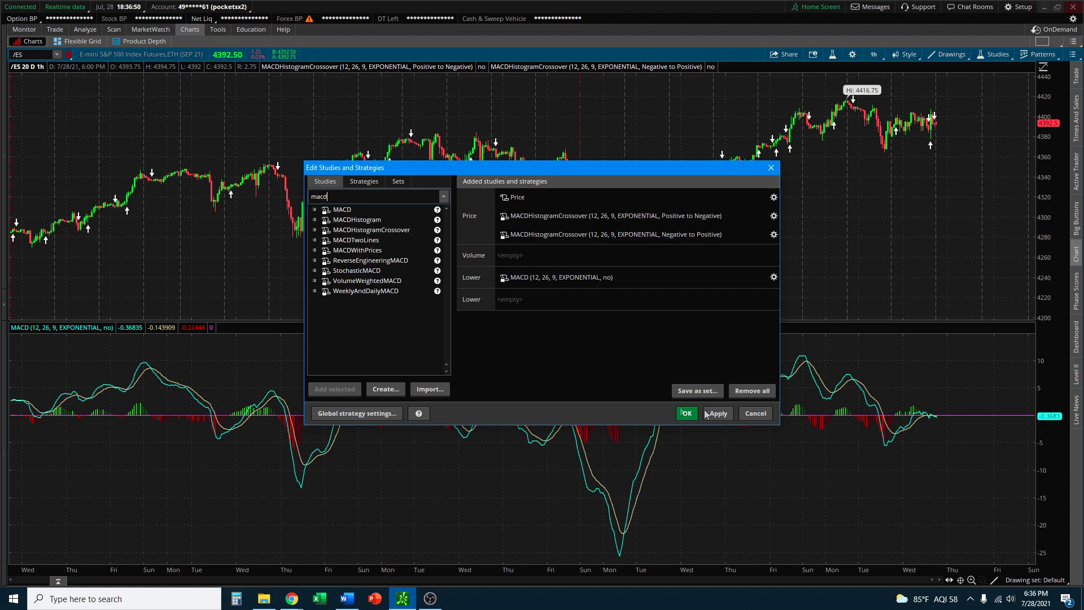
click(341, 211)
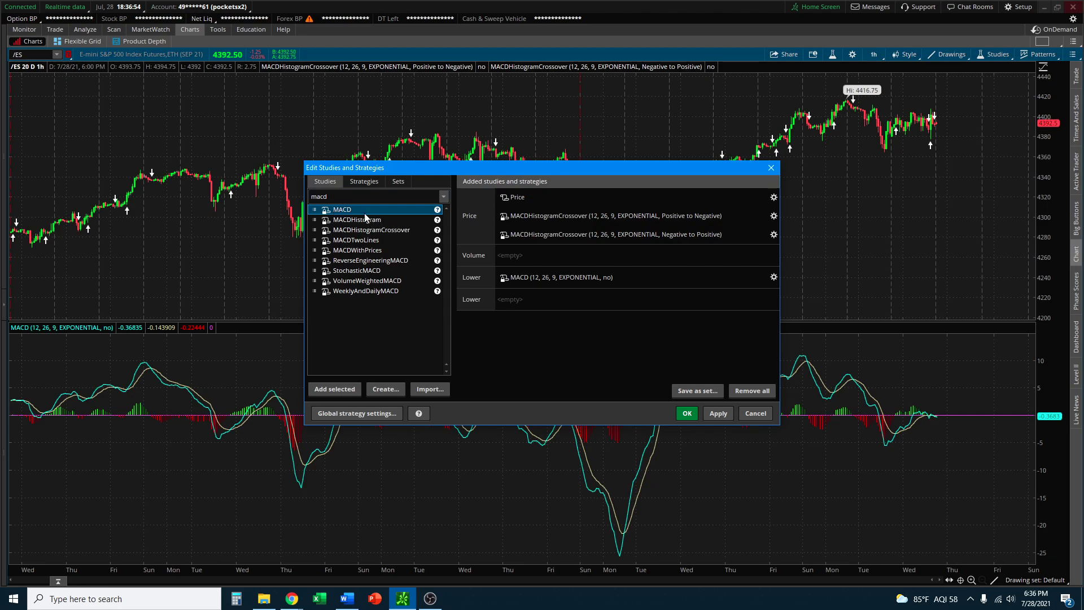
click(566, 279)
click(355, 231)
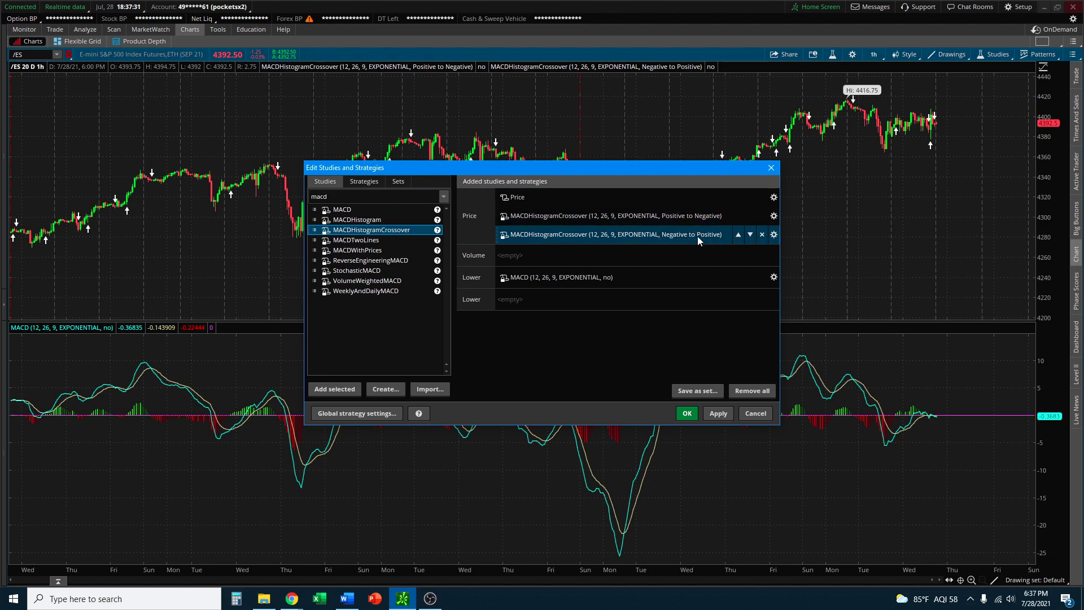
Step: Choose Negative to Positive as the crossing type of the second added MACDHistogramCrossover study and accept the study settings
click(774, 235)
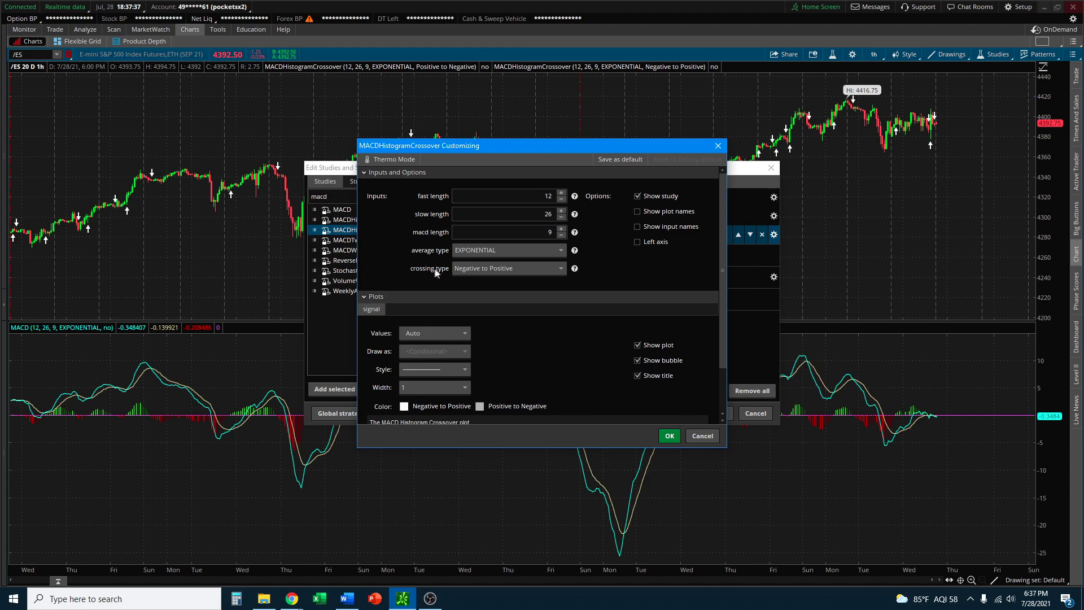
click(484, 268)
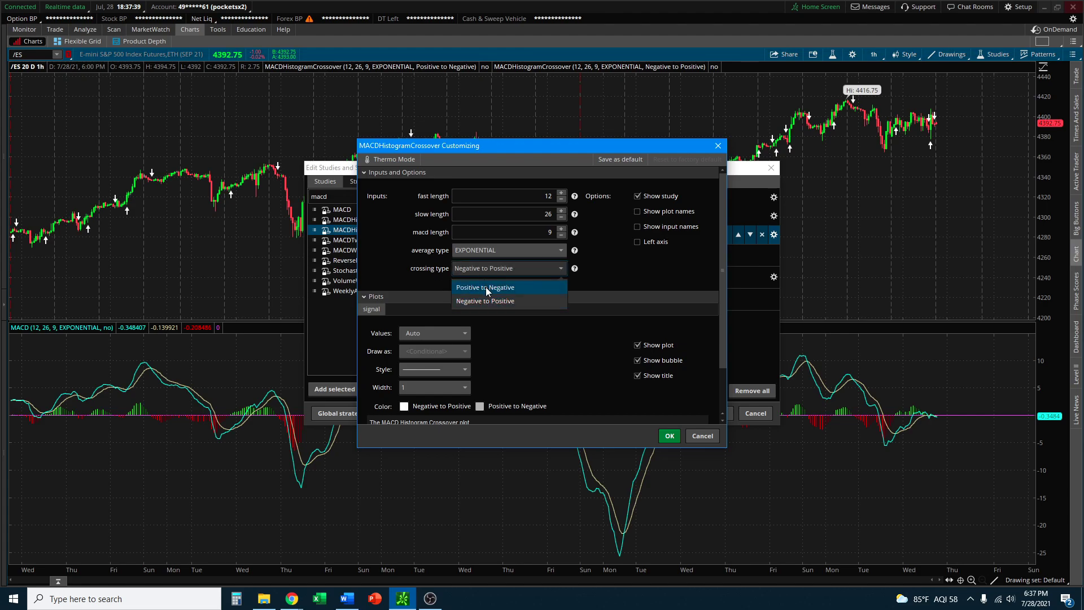
click(541, 300)
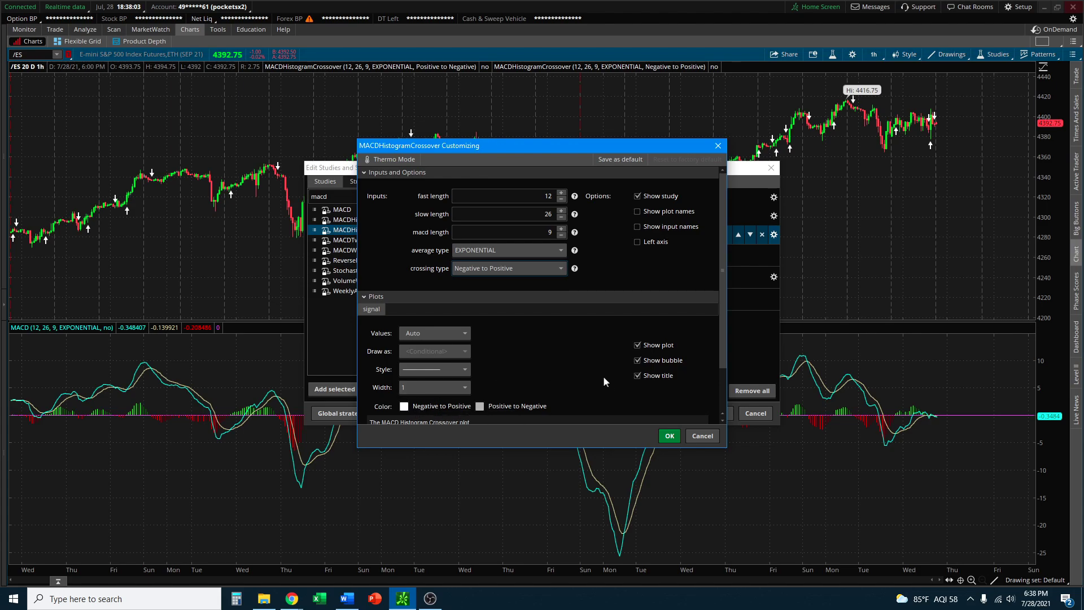
click(669, 438)
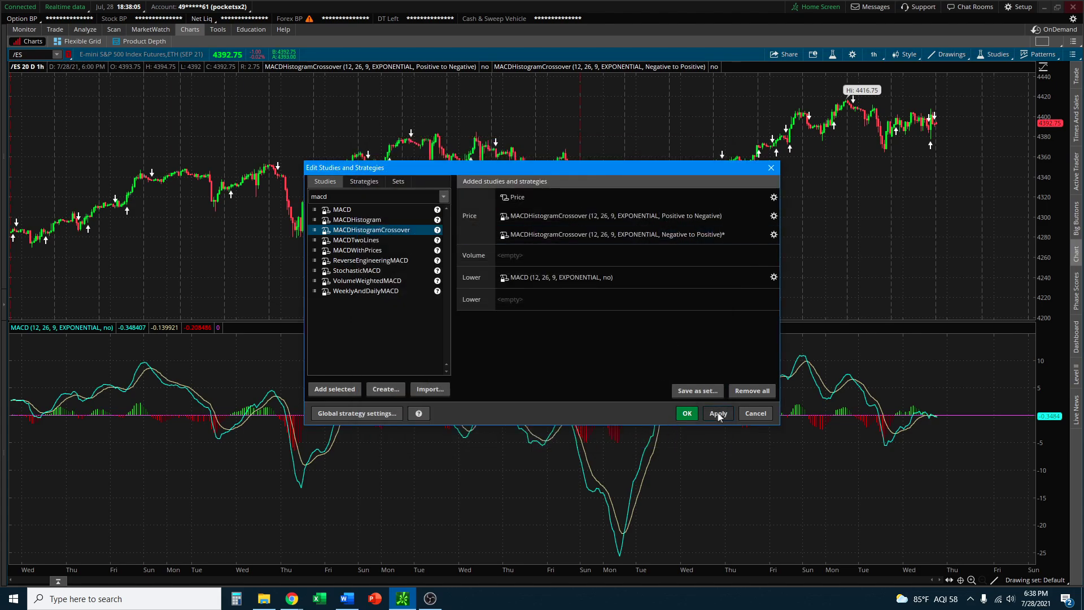
click(687, 414)
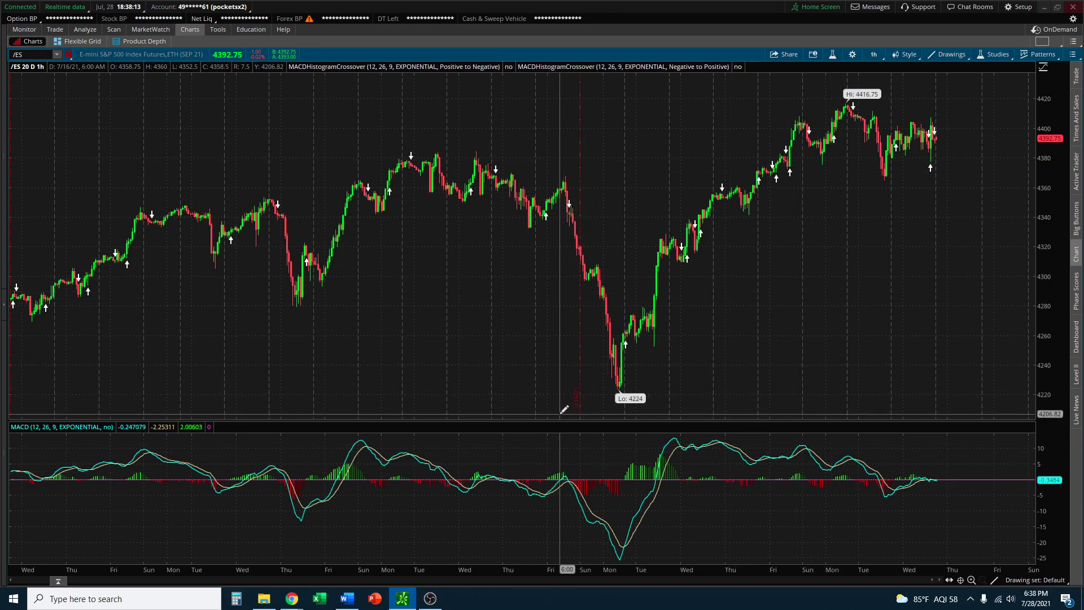
Step: Enlarge the MACD pane to nearly half the chart height and inspect the crossover arrows around the July low up close
drag(553, 419, 552, 325)
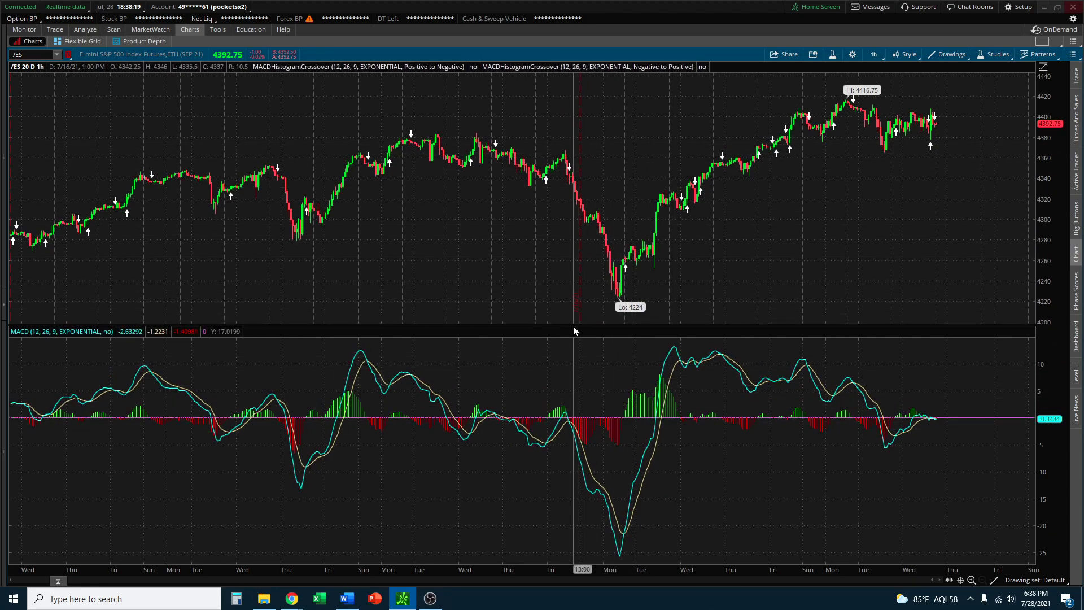
drag(572, 326, 527, 324)
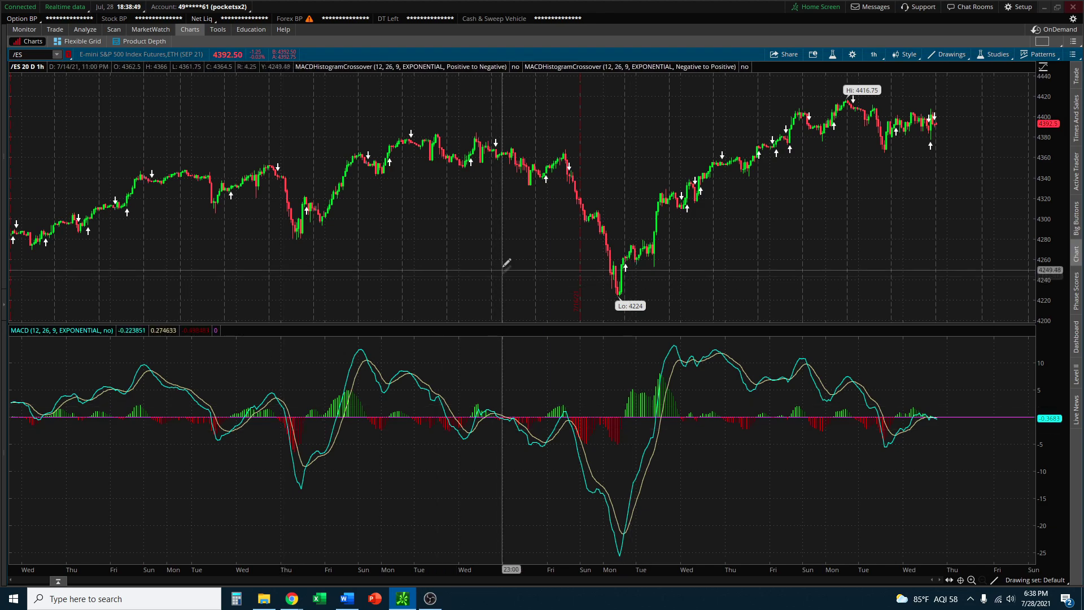
mouse_move(431, 201)
mouse_down()
mouse_move(591, 232)
mouse_move(782, 242)
mouse_up()
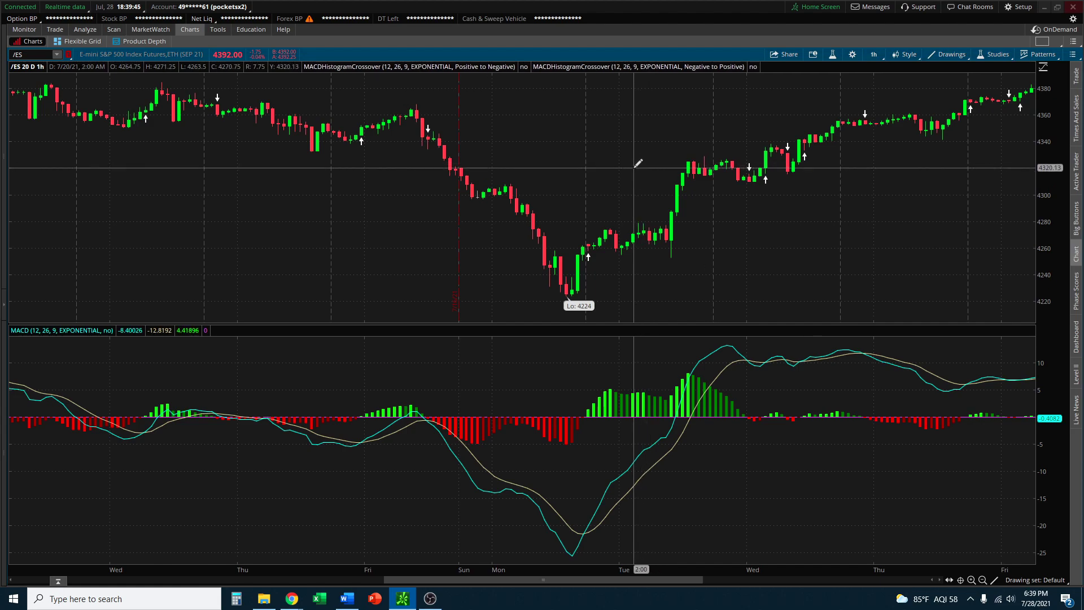
right_click(619, 157)
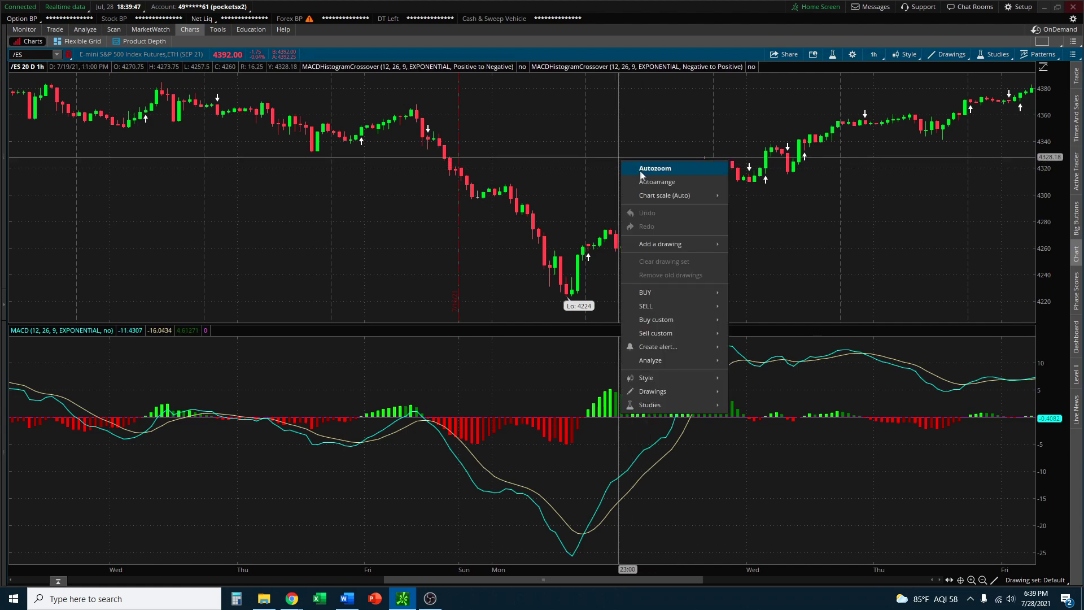
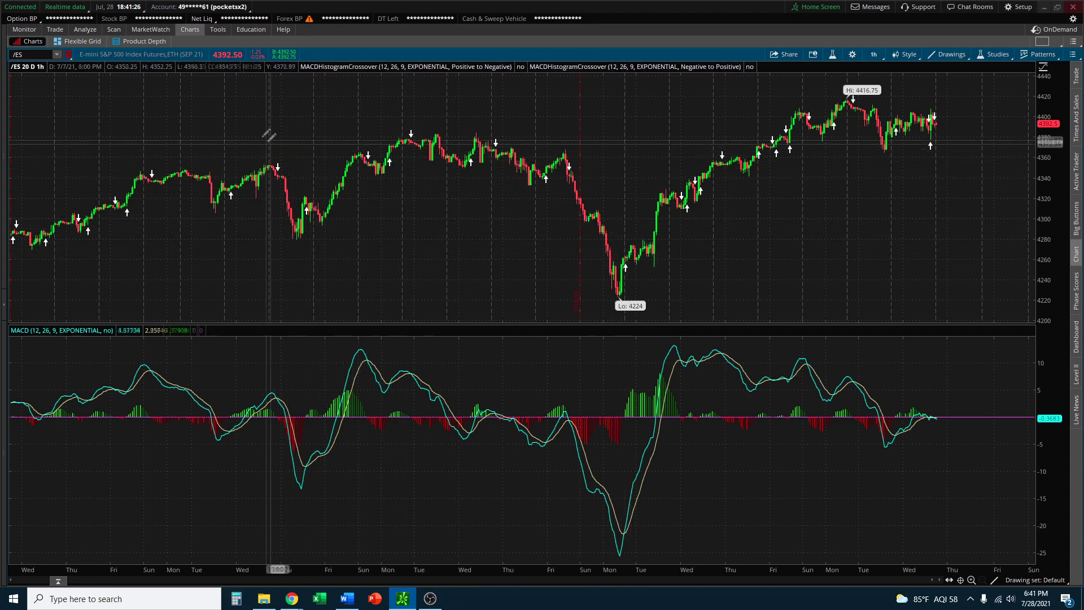
Step: Add a study filter to Stock Hacker's "All of the following" group and delete its default ADXCrossover condition in the custom filter
click(115, 32)
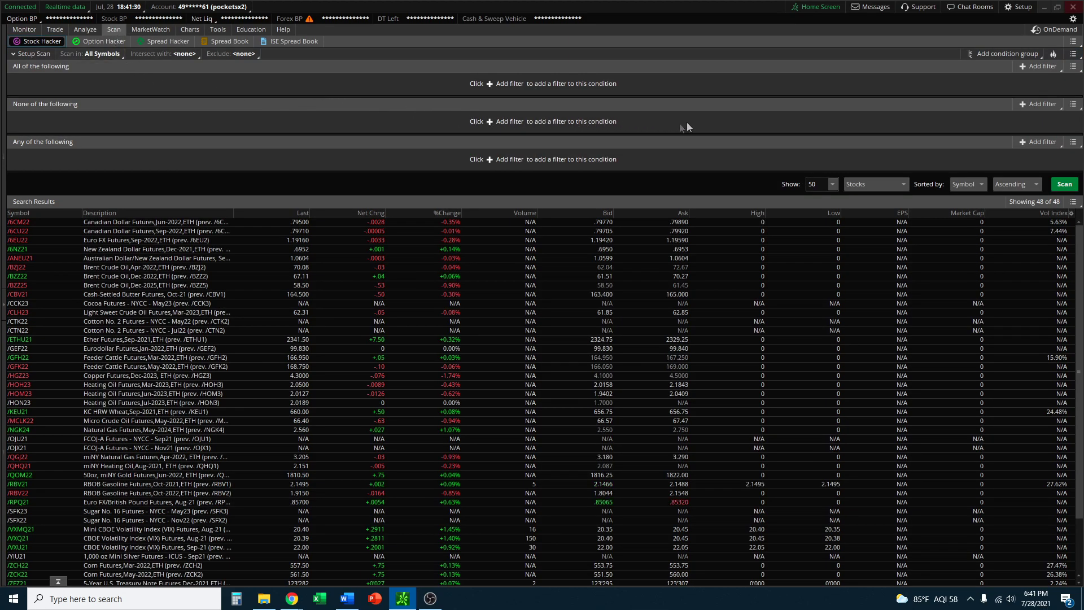
click(1026, 68)
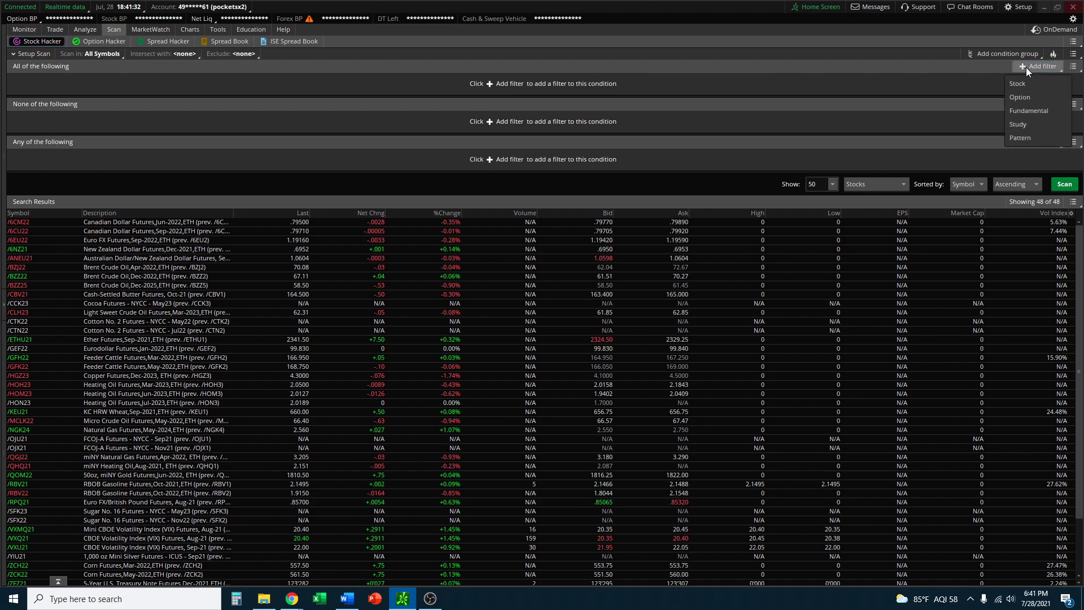
click(1021, 125)
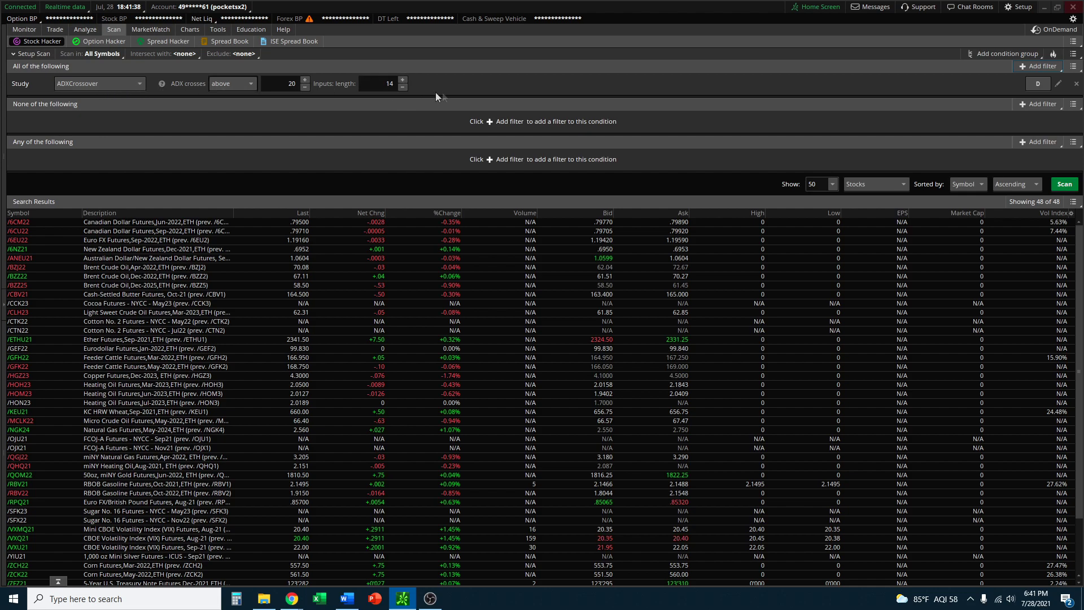
click(1058, 85)
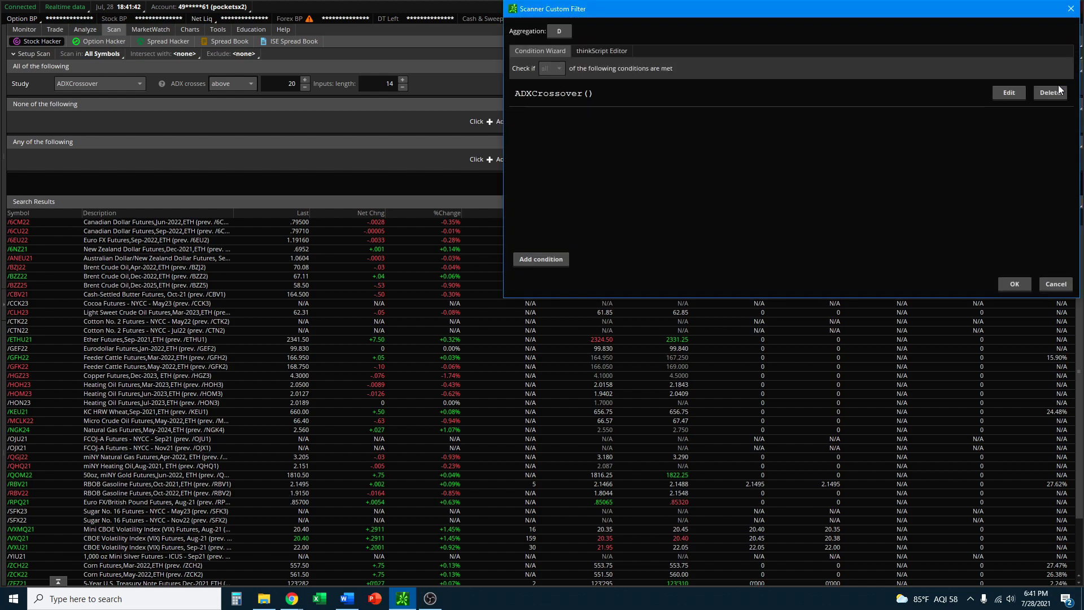
drag(966, 15, 876, 119)
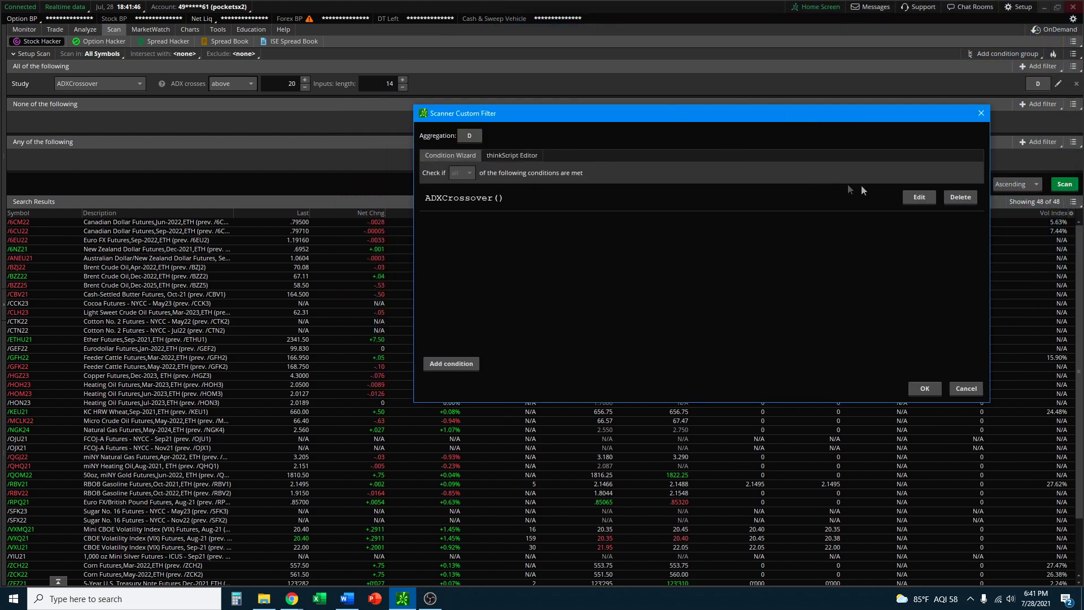
click(961, 196)
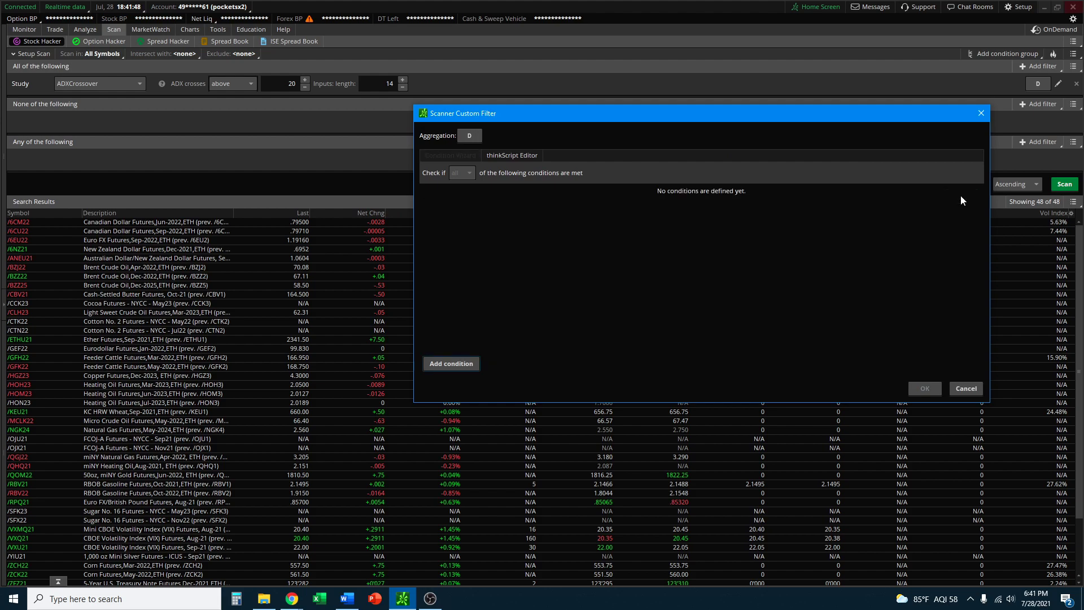
Step: Add a study condition to the custom filter based on MACDHistogramCrossover
click(452, 365)
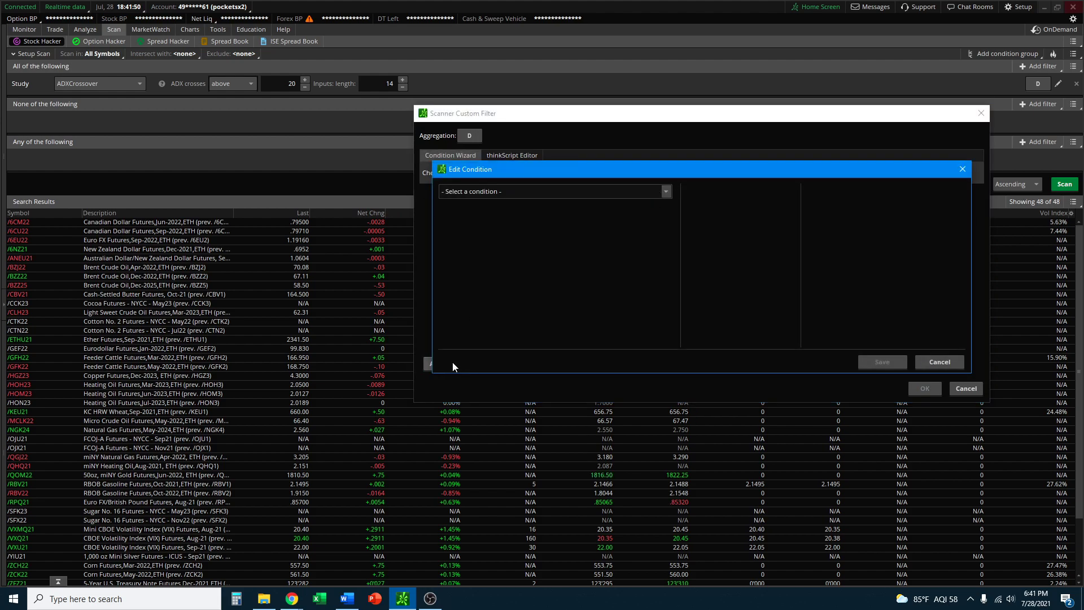
click(665, 193)
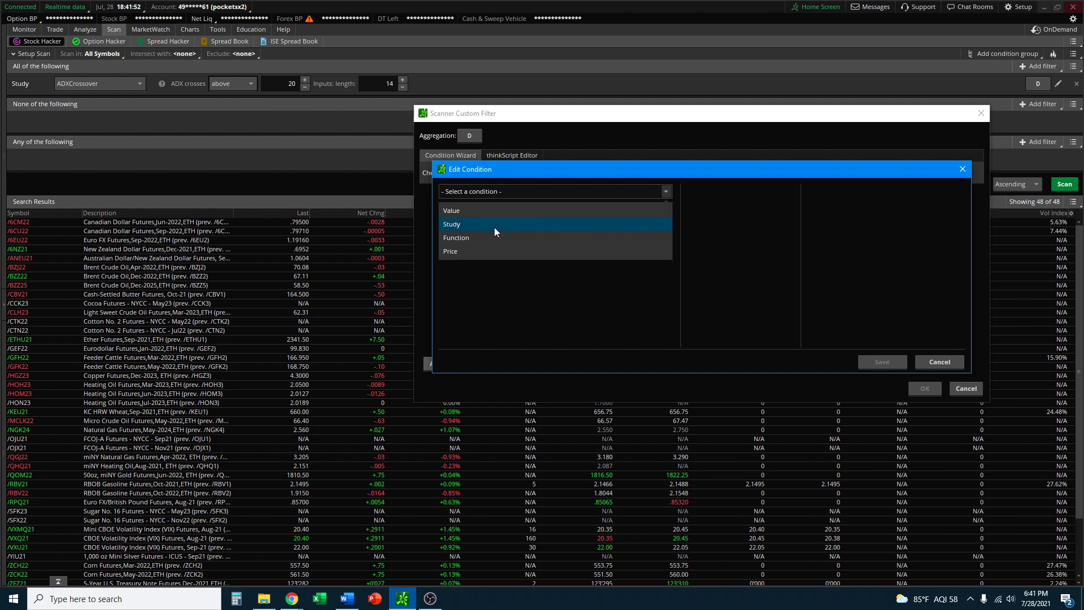
click(463, 224)
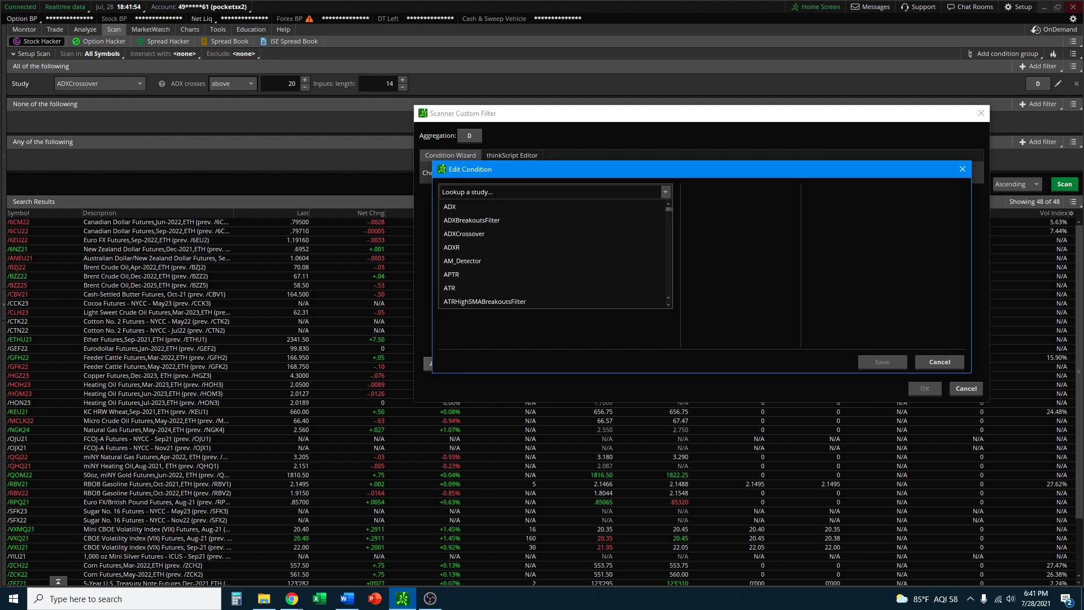
click(496, 192)
text(macd)
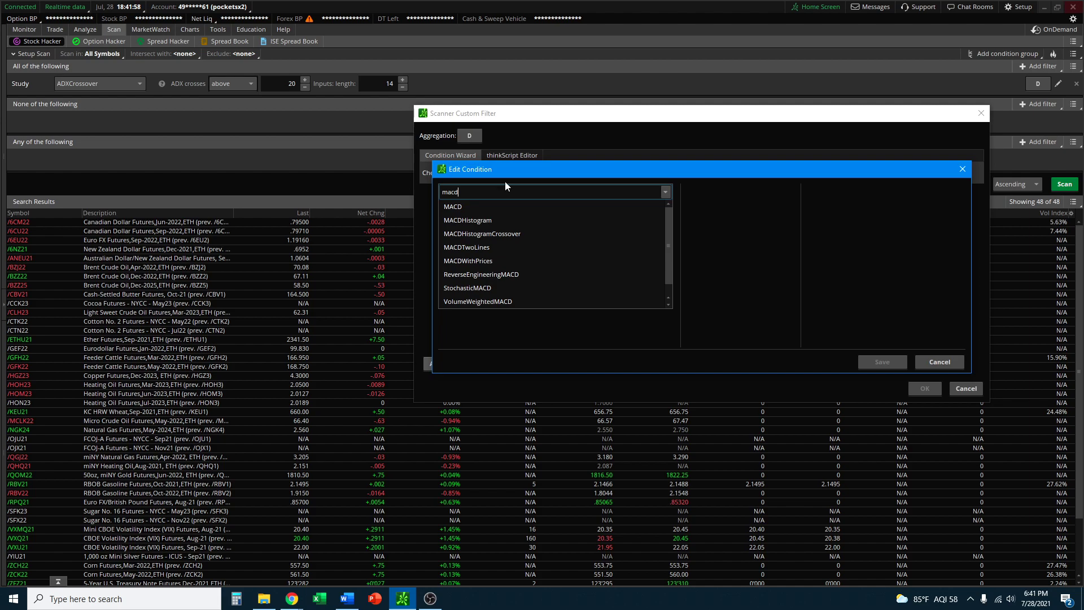
click(485, 235)
Step: Set the condition's crossing type to Positive to Negative with the comparison "is true", and save it
scroll(580, 230, down, 2)
scroll(580, 229, up, 2)
scroll(580, 230, down, 2)
scroll(582, 231, up, 2)
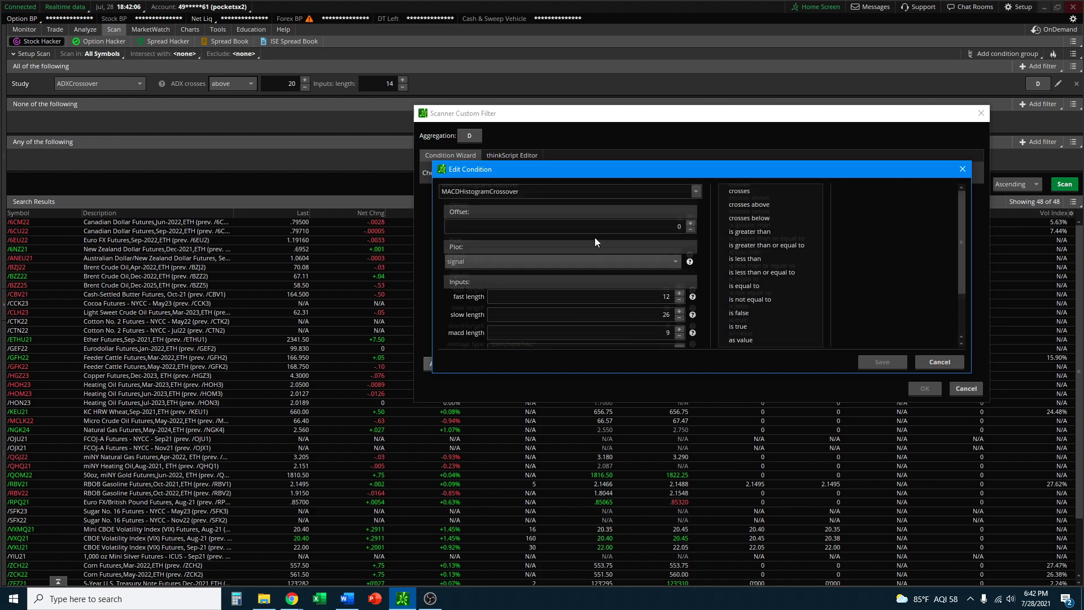
scroll(711, 227, down, 2)
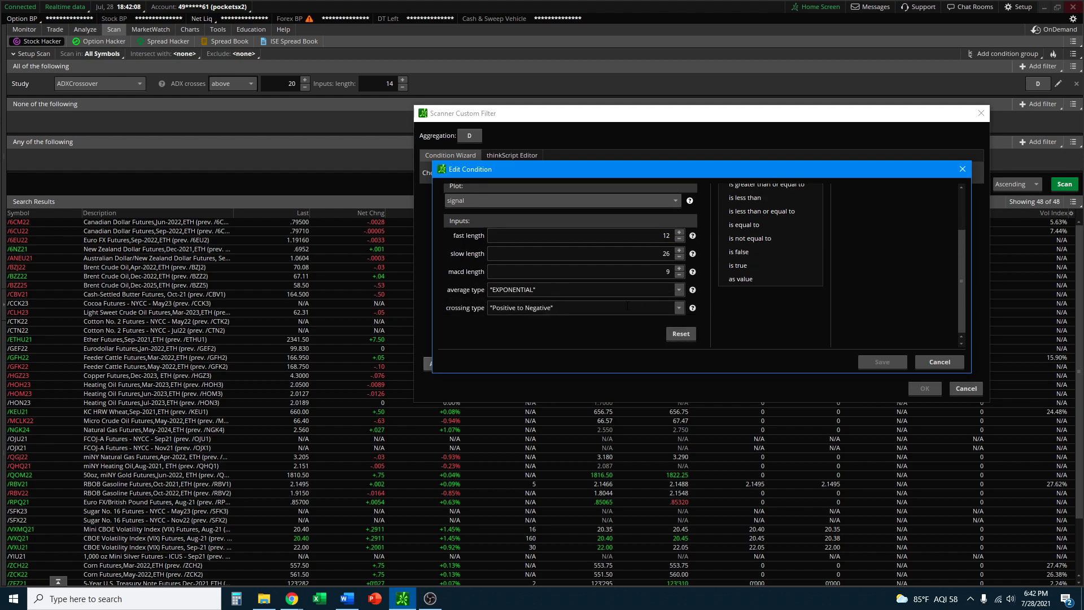
click(680, 310)
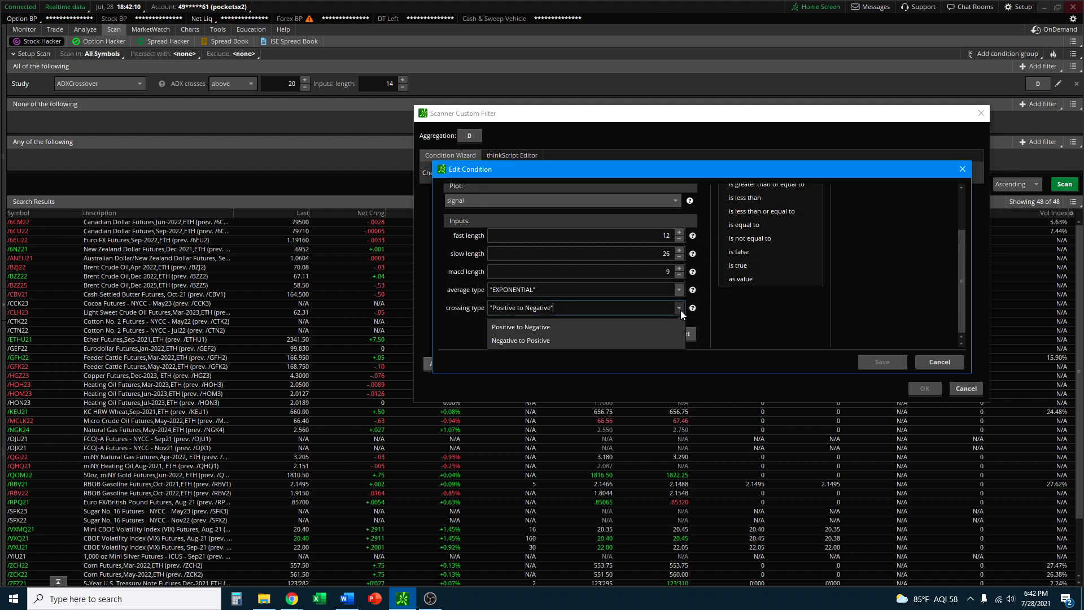
click(517, 328)
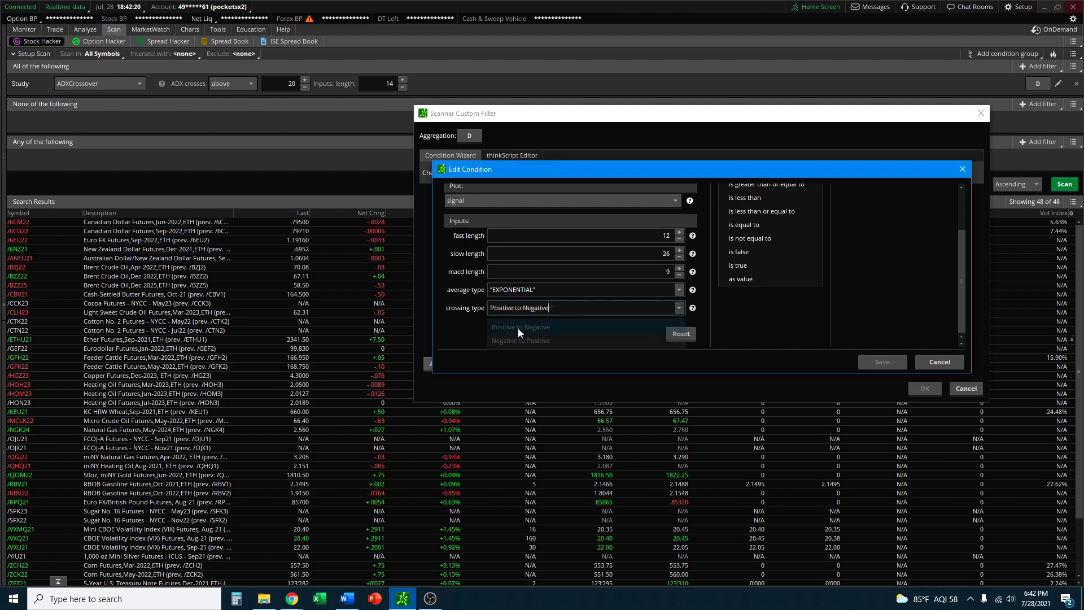
scroll(735, 315, up, 2)
scroll(819, 283, down, 2)
click(741, 274)
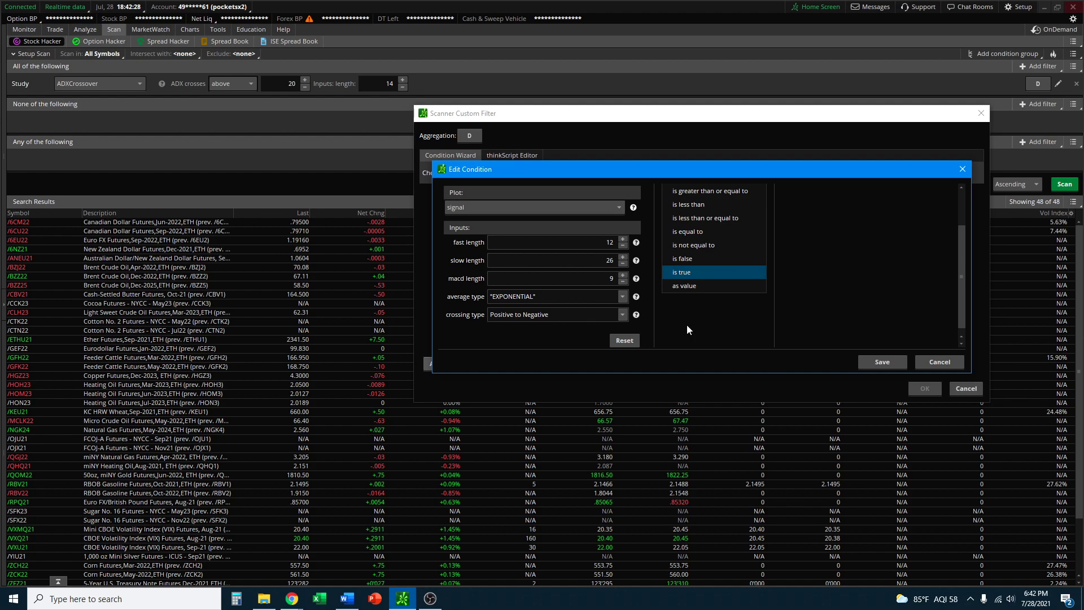
click(883, 362)
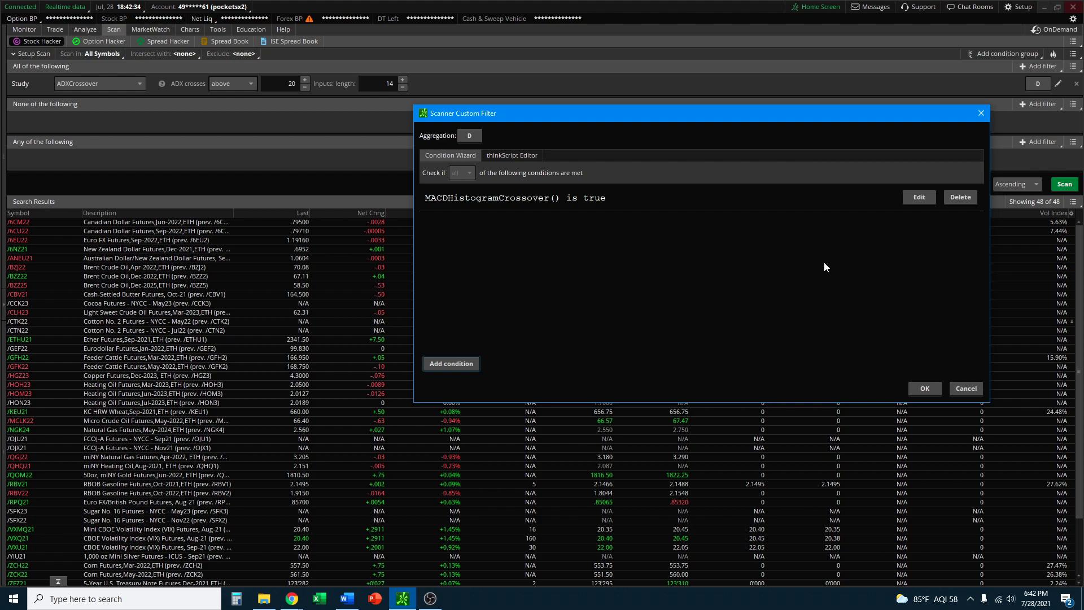
Step: Add a second study condition based on MACDHistogramCrossover to the custom filter
click(459, 365)
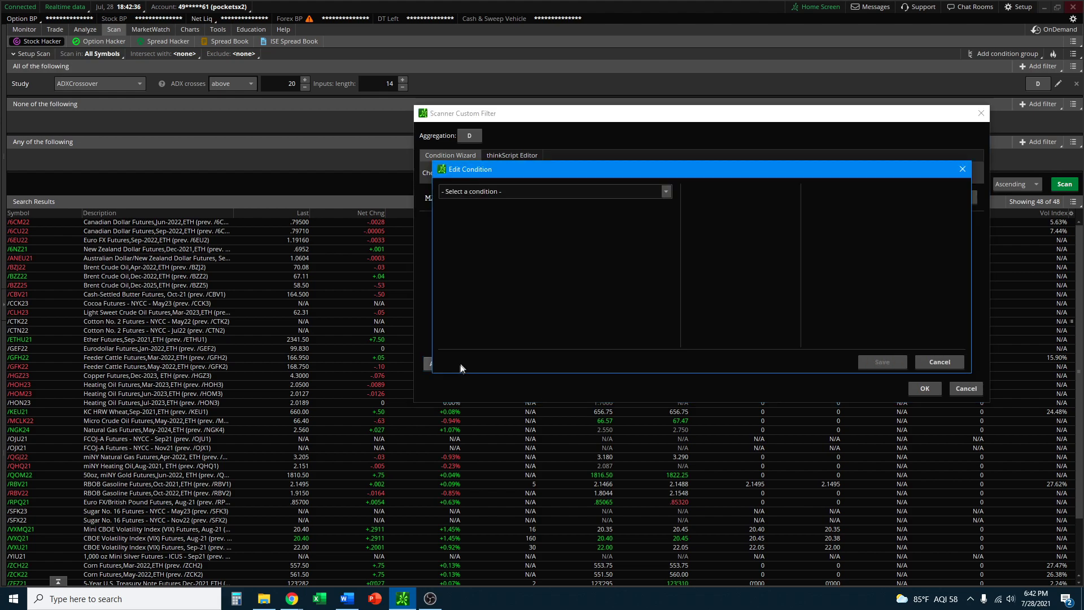
click(650, 192)
click(474, 225)
text(macd)
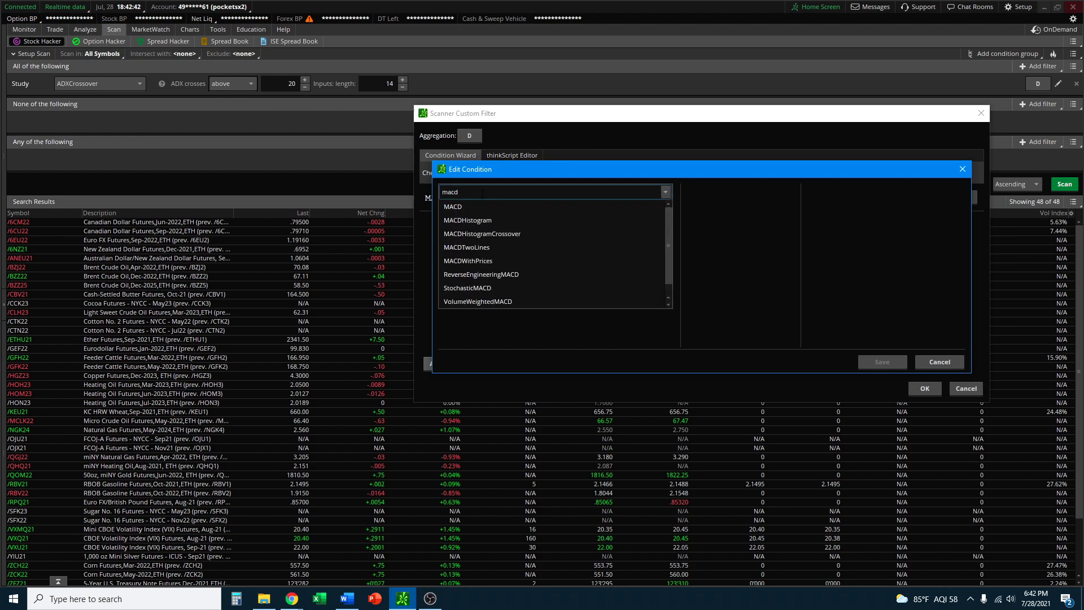
click(472, 234)
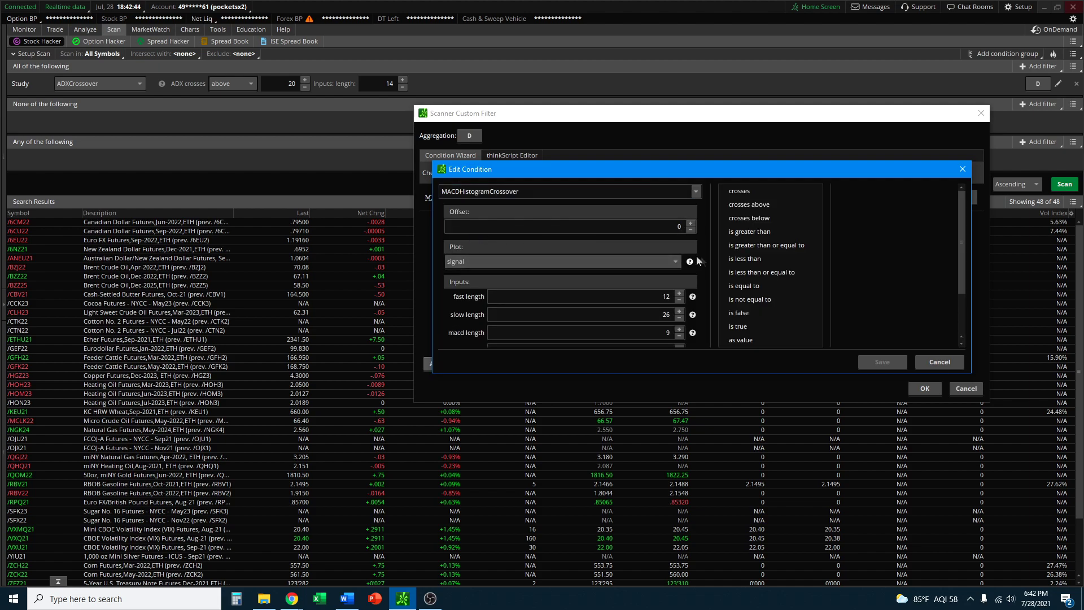
Step: Set the second condition's crossing type to Negative to Positive with the comparison "is true", and save it
scroll(700, 262, down, 2)
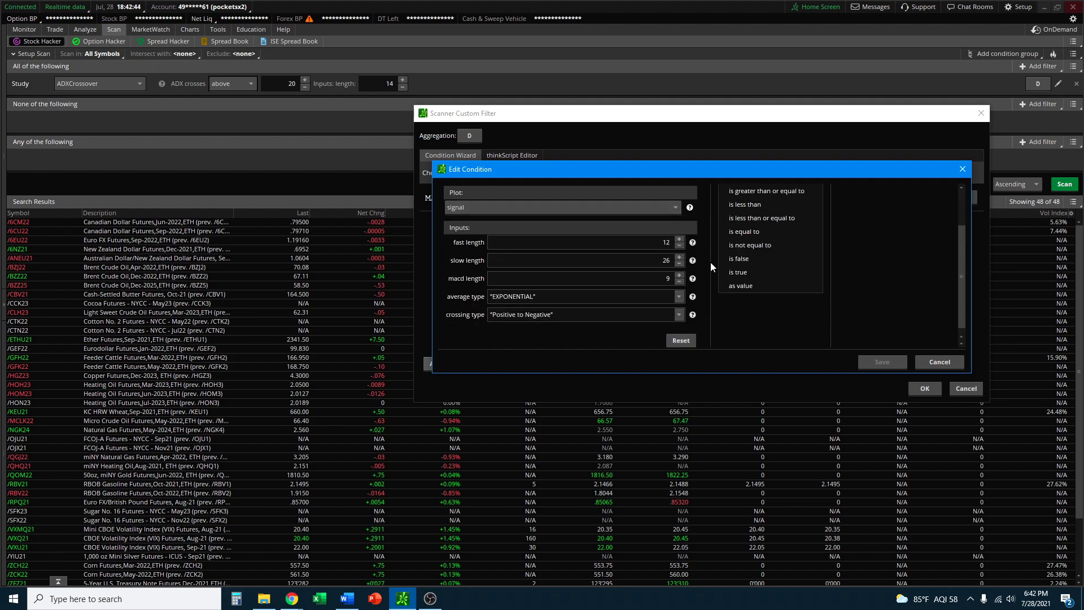
click(681, 309)
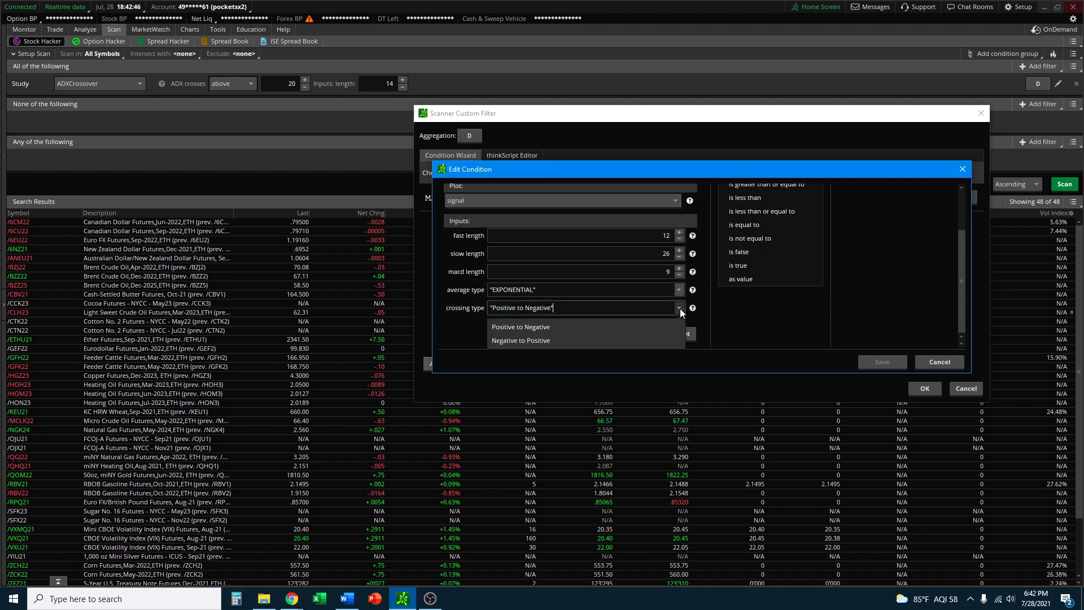
click(537, 341)
click(740, 265)
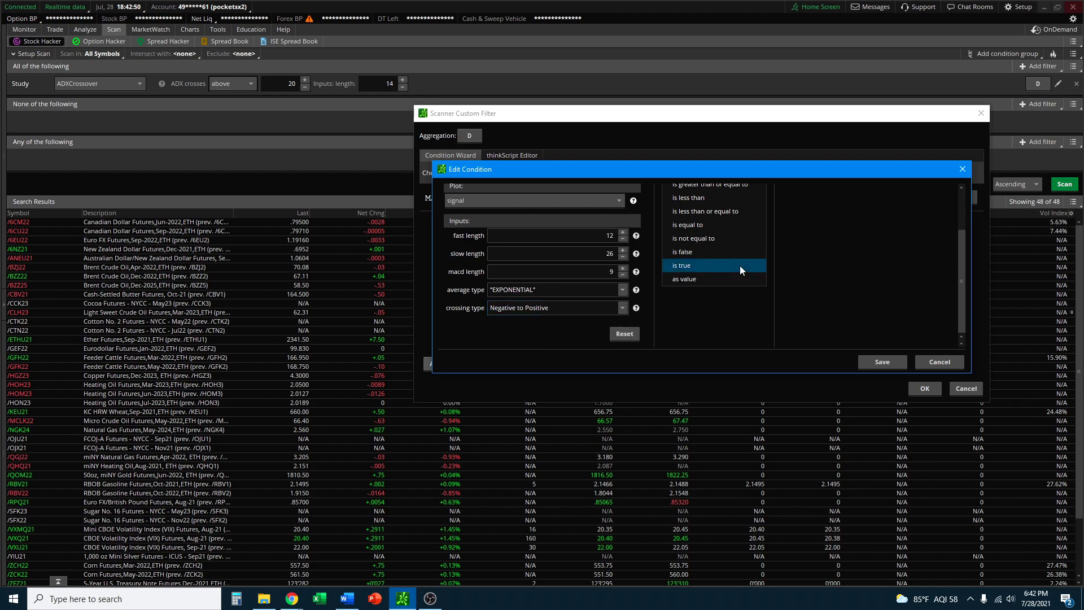
click(877, 363)
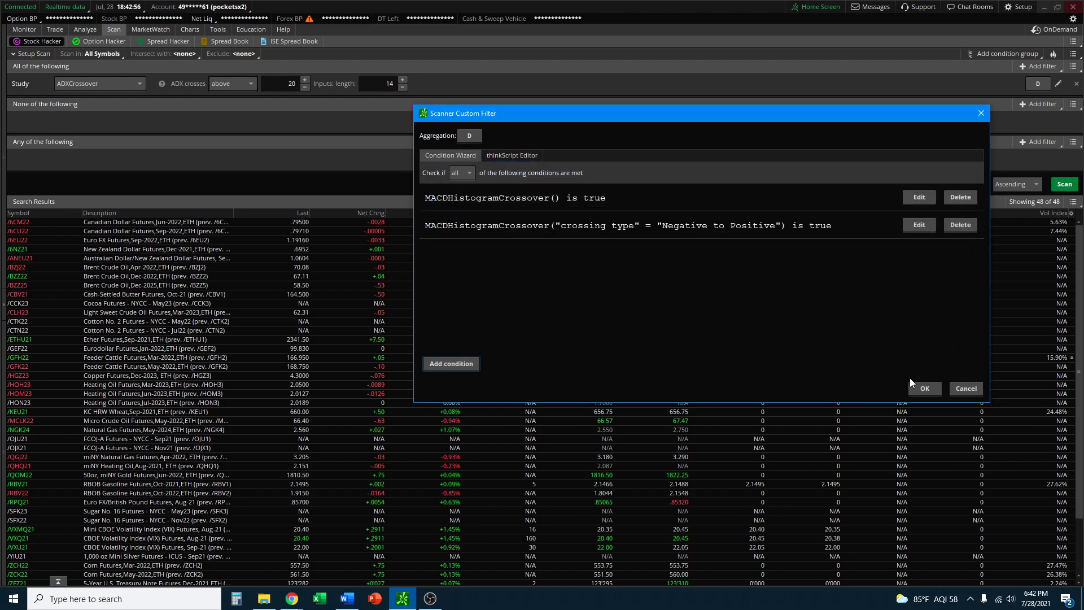
Step: Make the custom filter match when any of its conditions is met, and accept the filter
click(468, 174)
click(465, 199)
click(472, 173)
click(471, 190)
click(474, 173)
click(462, 206)
click(919, 389)
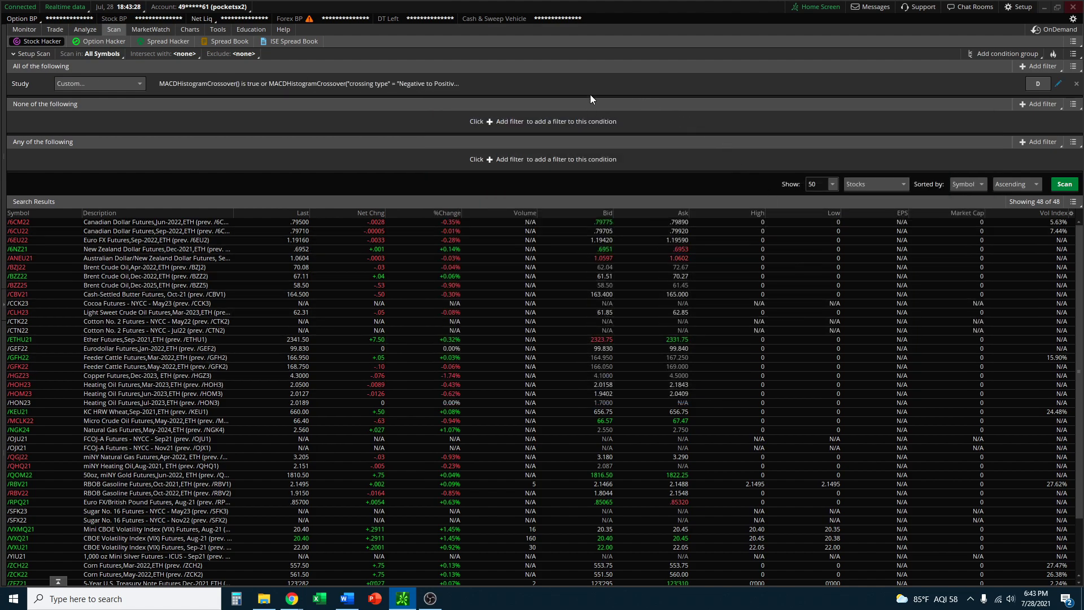
Step: Review the aggregation periods offered for the custom study filter, choosing Day
click(1038, 85)
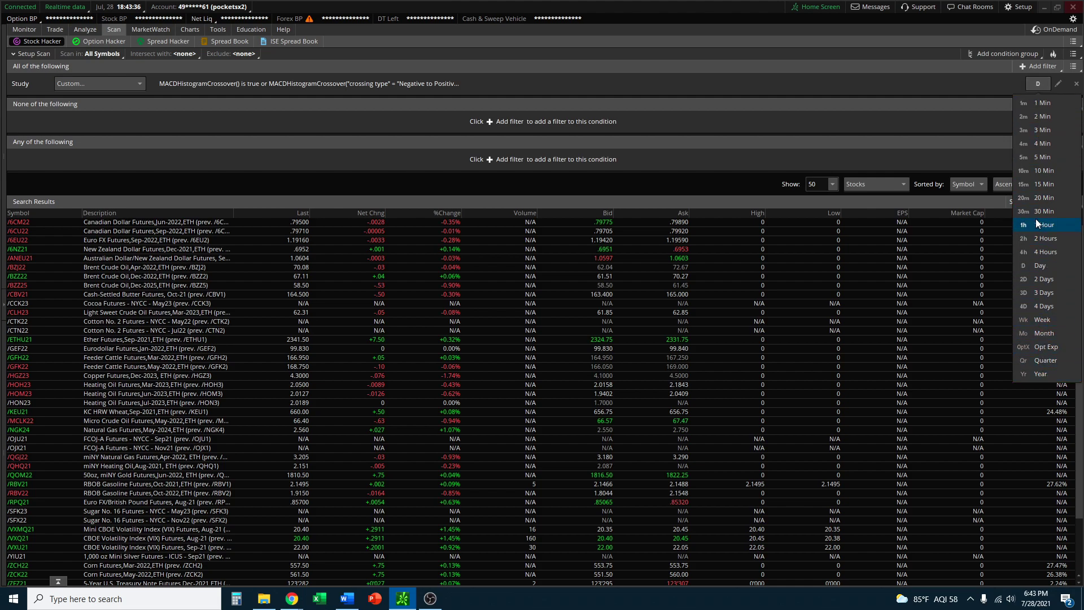
click(1045, 265)
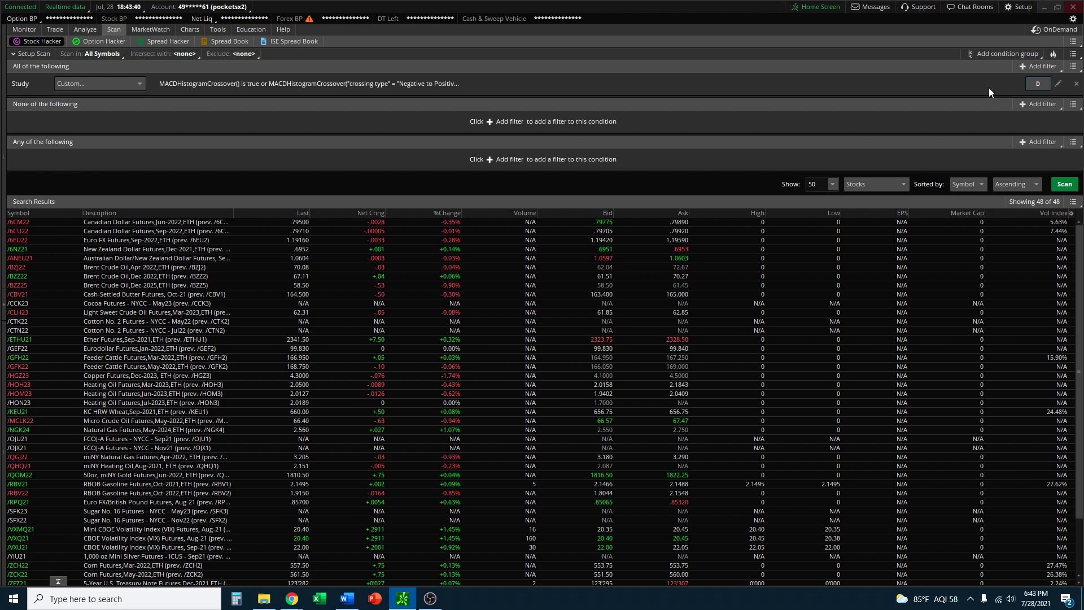
click(1042, 86)
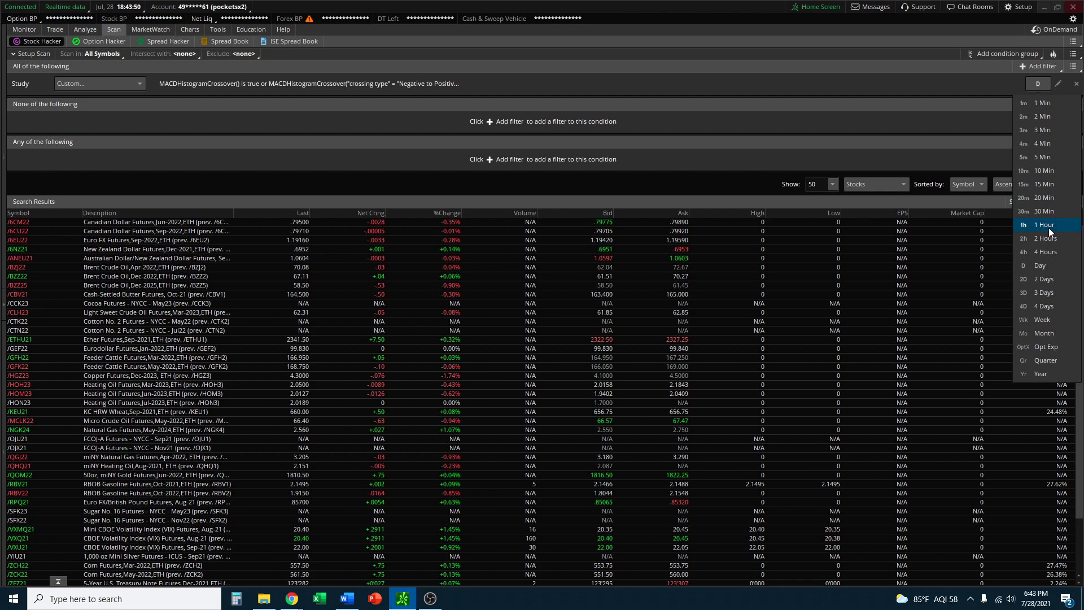
click(959, 87)
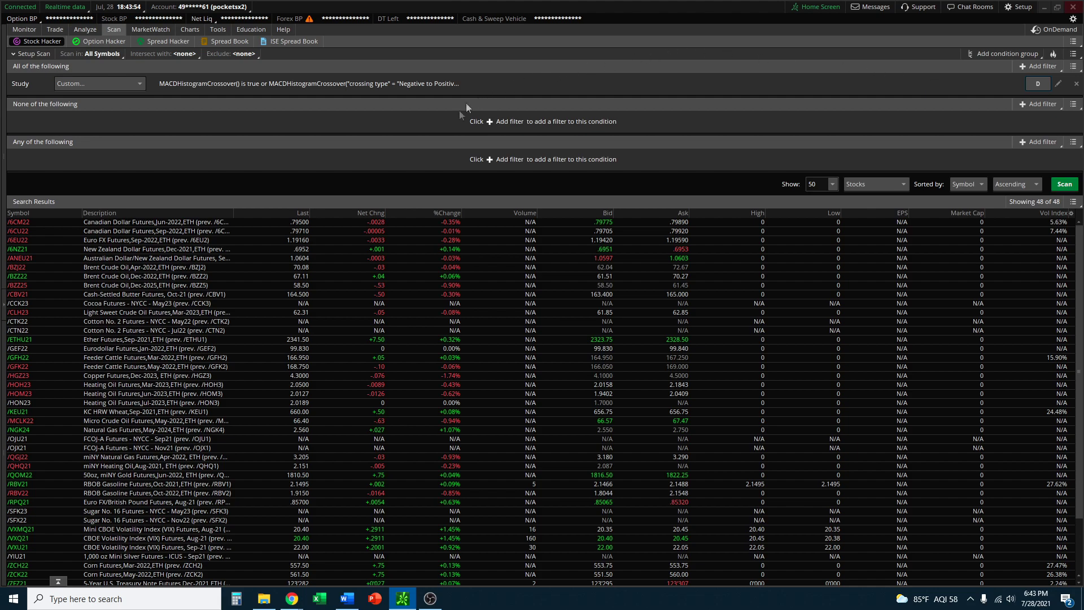
Step: Set the scan universe to the All Stocks category and run the scan
click(1064, 185)
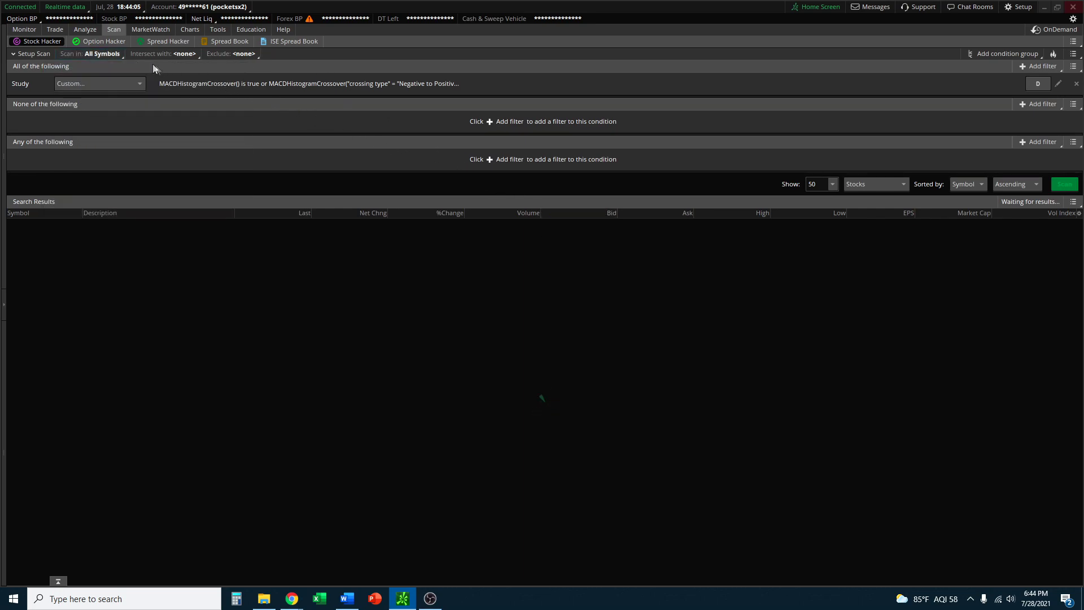
click(107, 56)
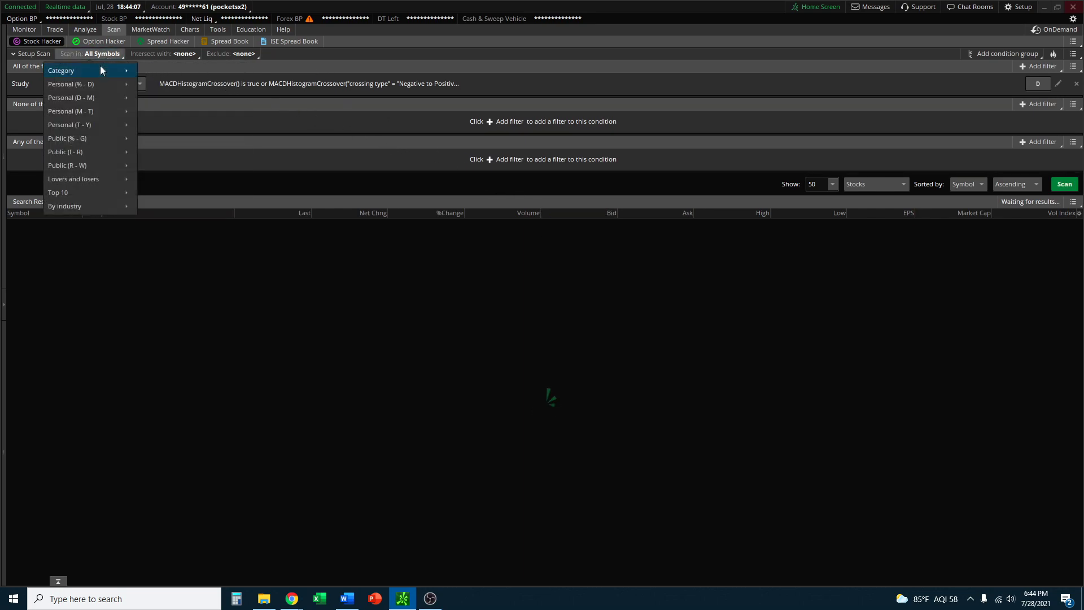
mouse_move(100, 69)
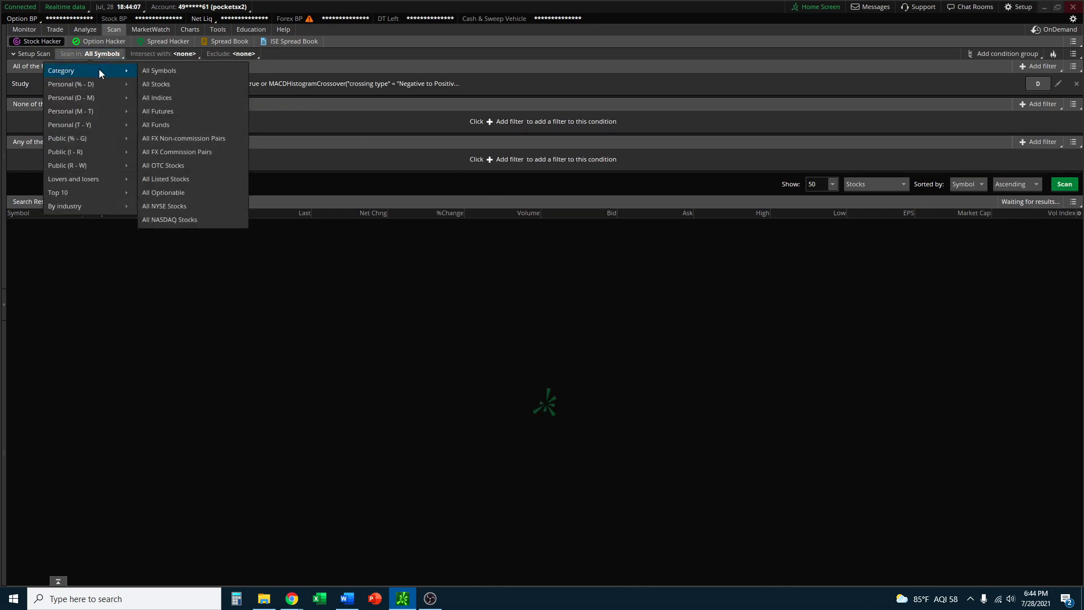
click(164, 84)
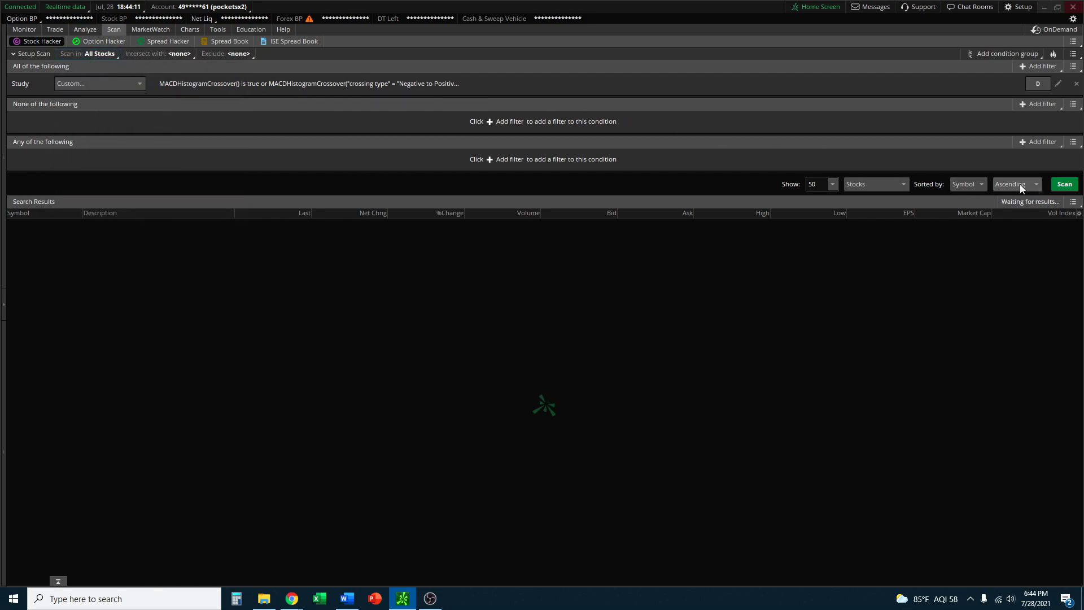
click(1061, 186)
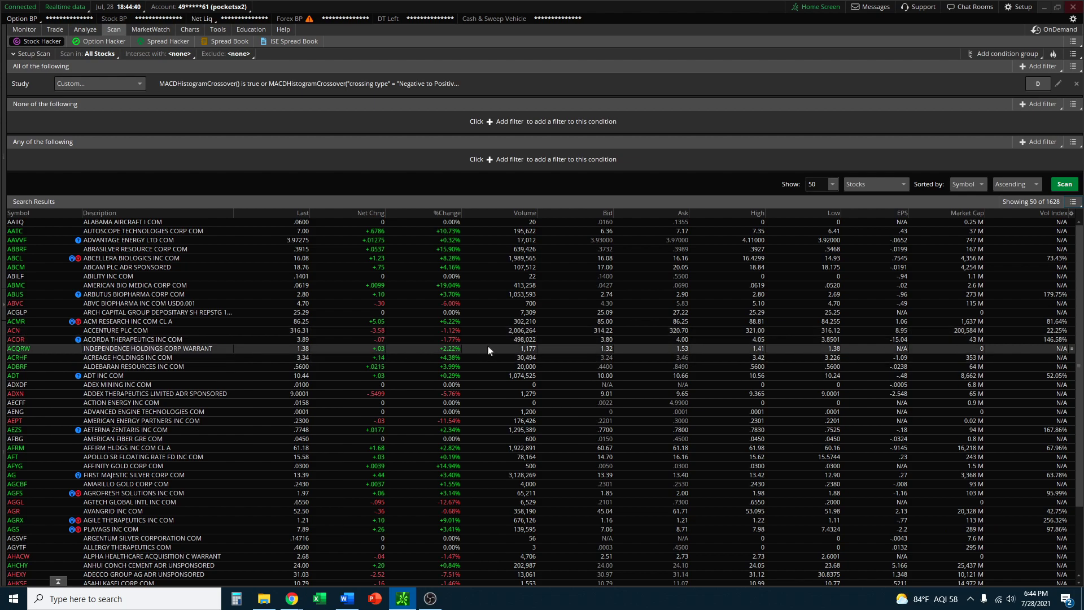
Step: Reopen the custom filter to review its two MACDHistogramCrossover conditions, and close it again
click(1058, 84)
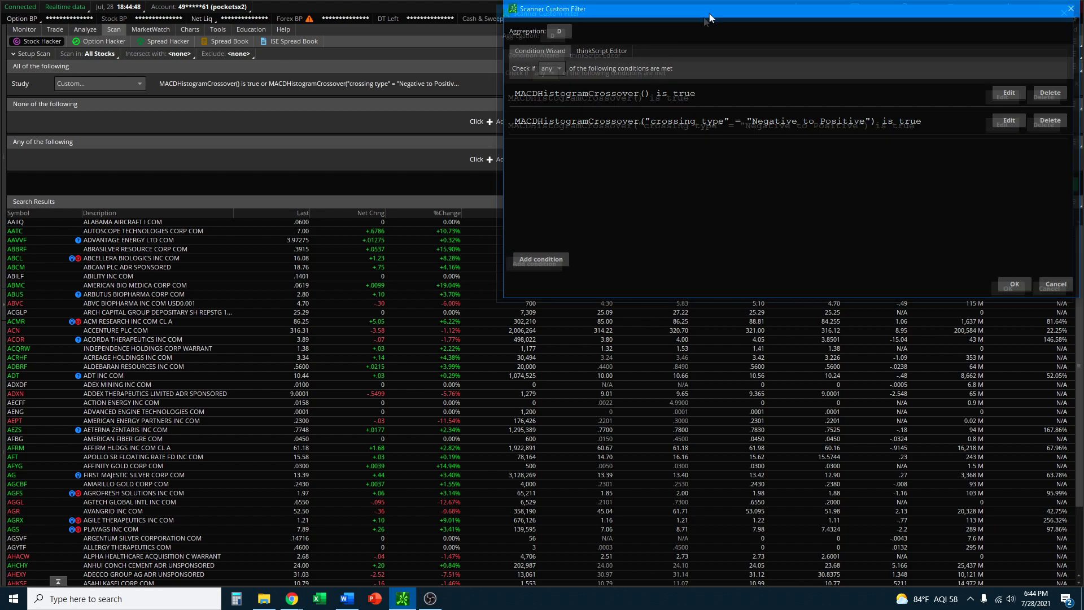
drag(714, 9, 536, 127)
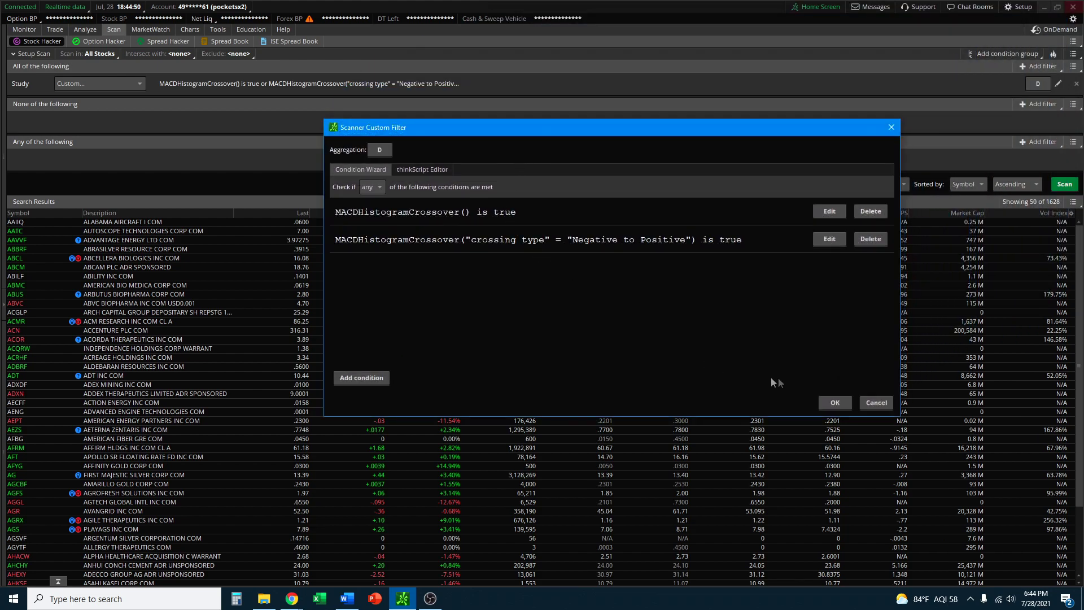
click(835, 402)
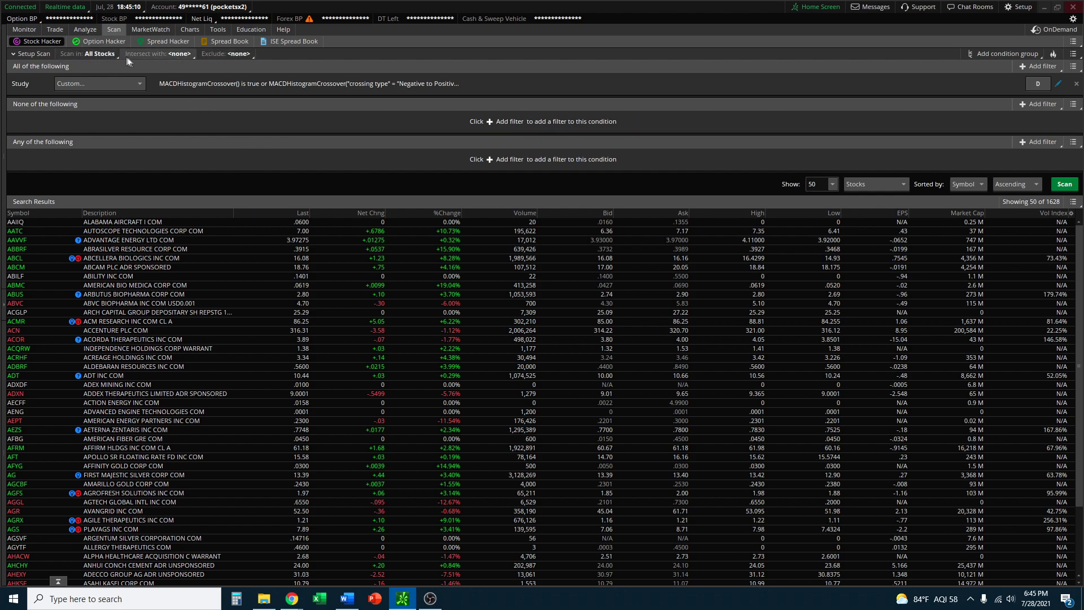
Step: Switch the scan universe to the All Futures category and run the scan
click(94, 54)
mouse_move(95, 72)
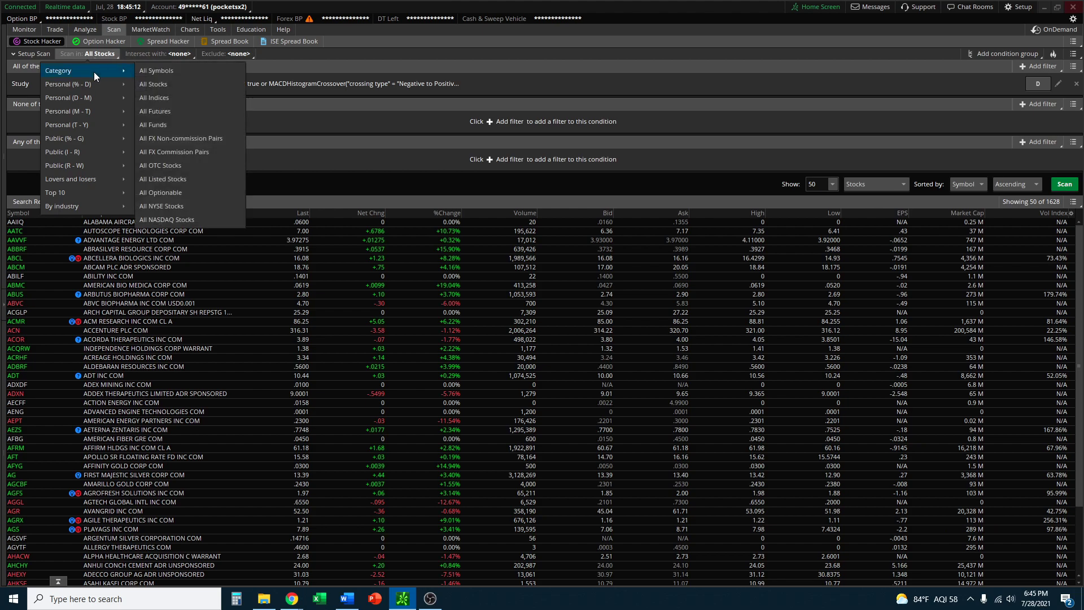
click(166, 112)
click(1065, 184)
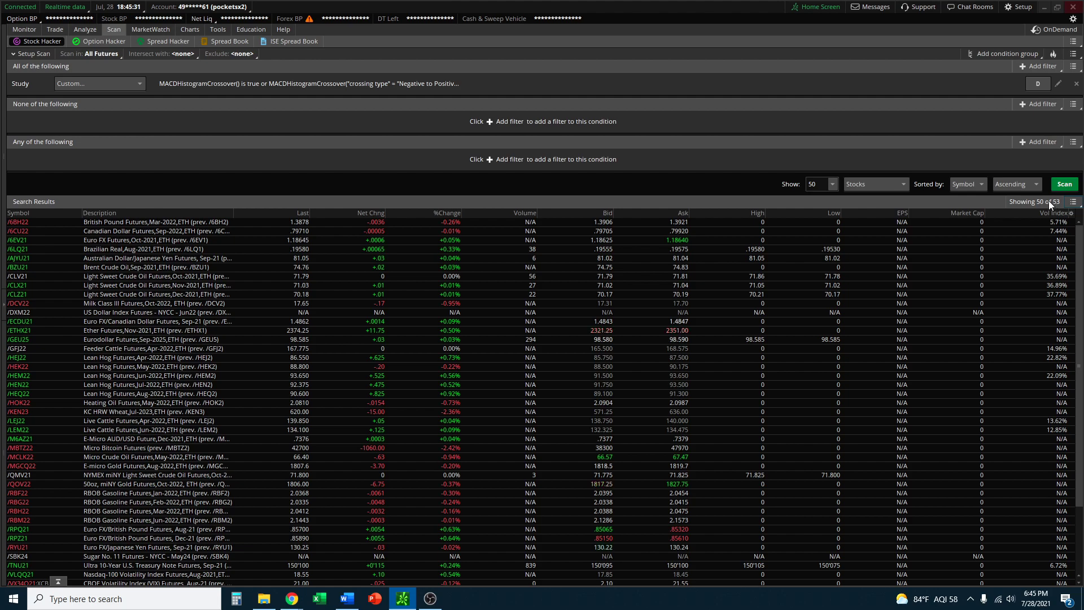
Step: Switch the scan universe to the public S&P 500 list and run the scan
click(112, 51)
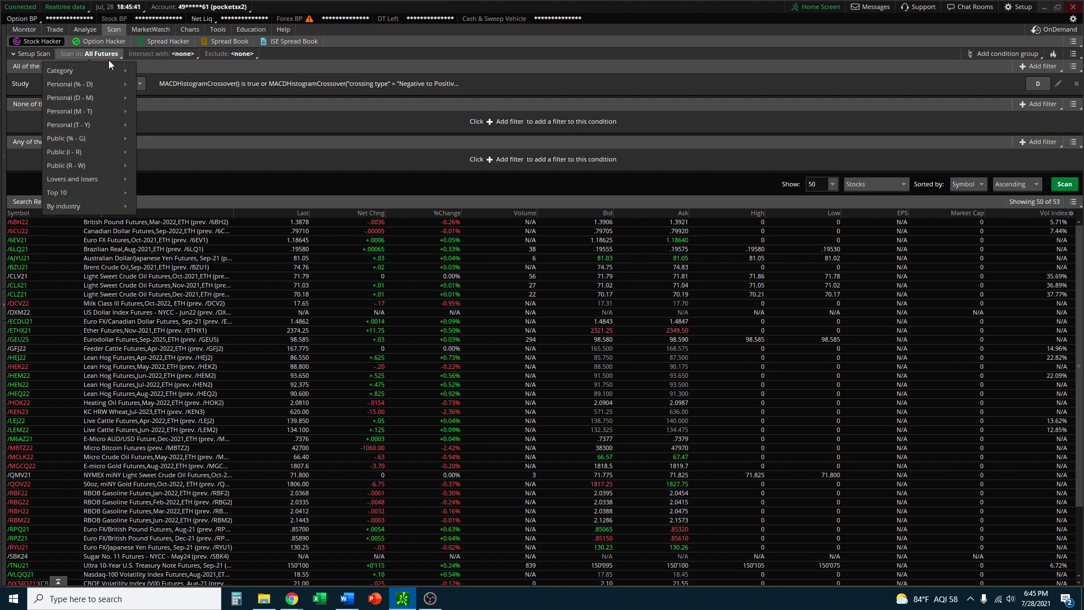
mouse_move(111, 72)
mouse_move(76, 144)
mouse_move(69, 165)
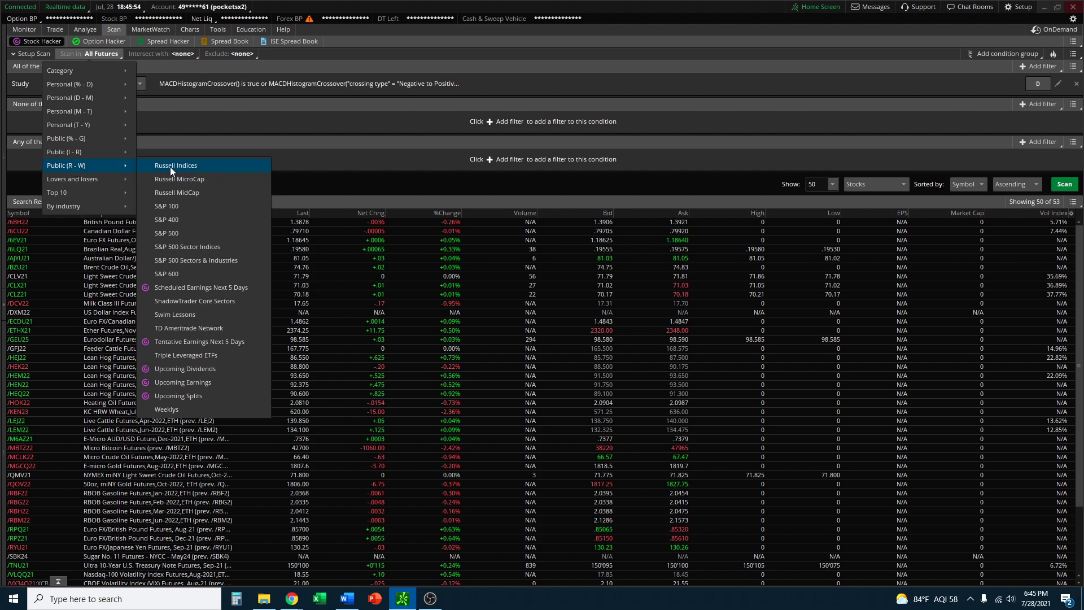
click(180, 231)
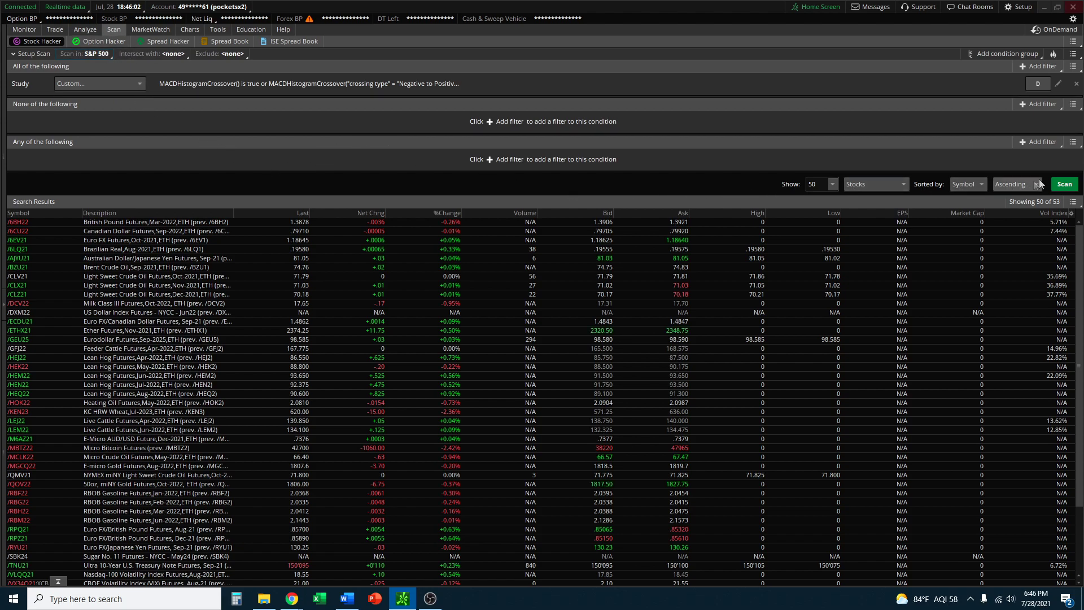
click(1063, 186)
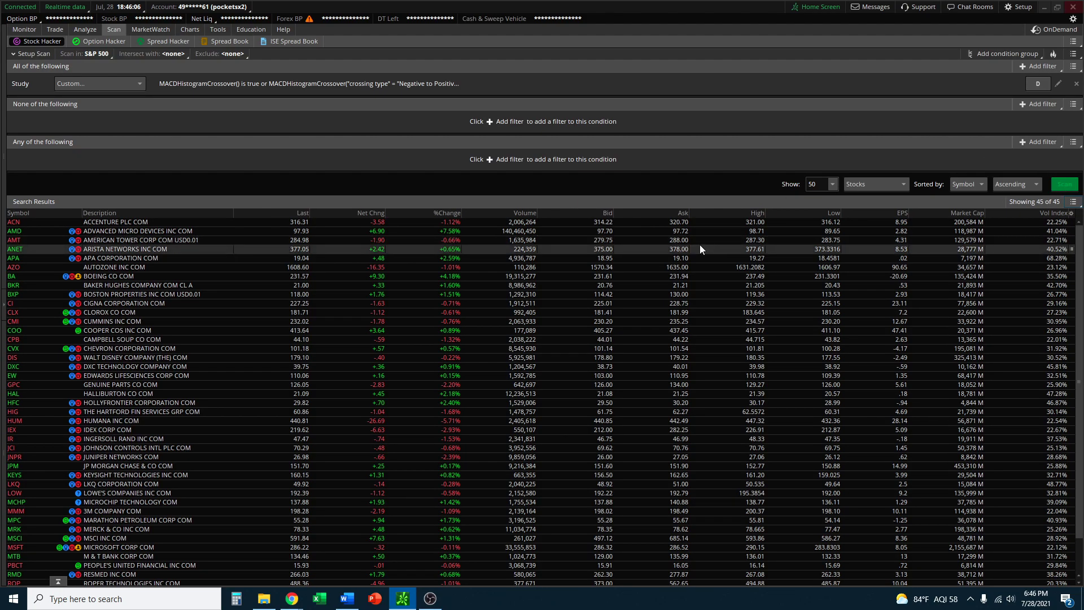
Step: Look through the S&P 500 scan results and check the filter's available intraday aggregation periods
scroll(320, 295, down, 2)
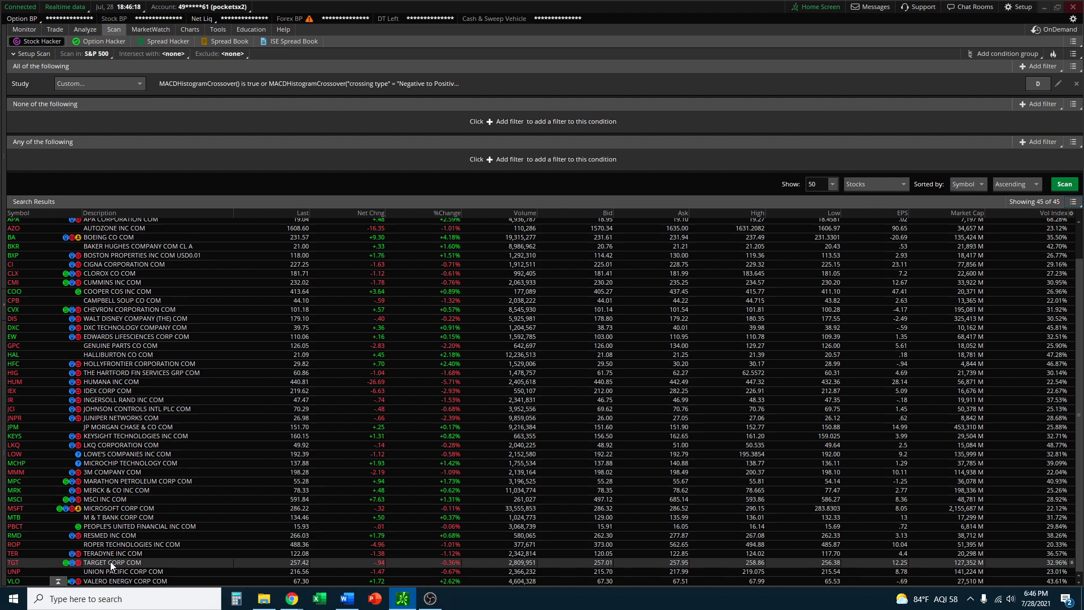
scroll(118, 551, up, 2)
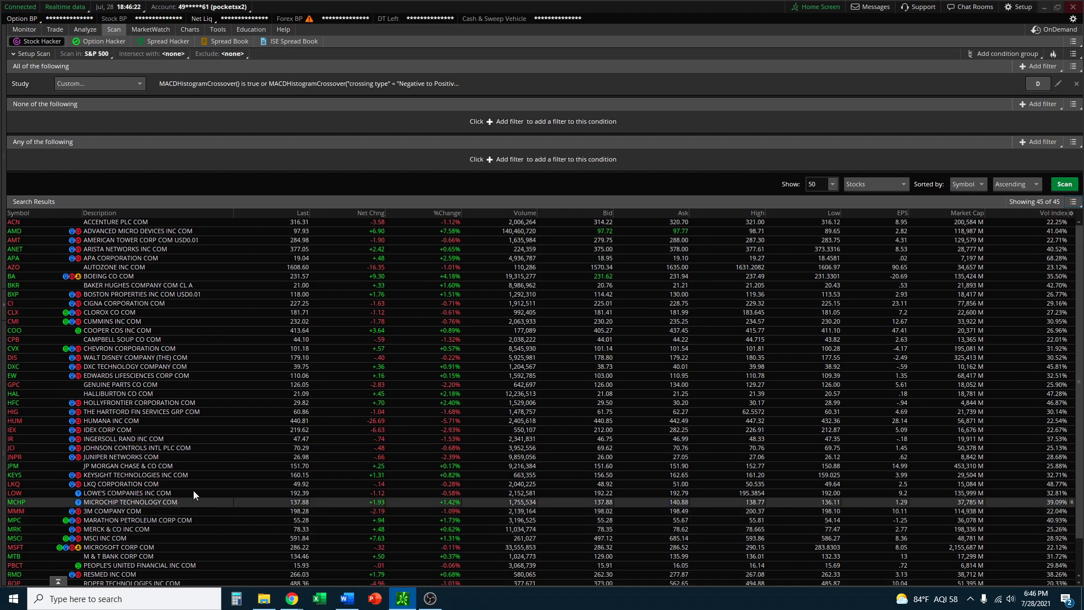
click(1033, 83)
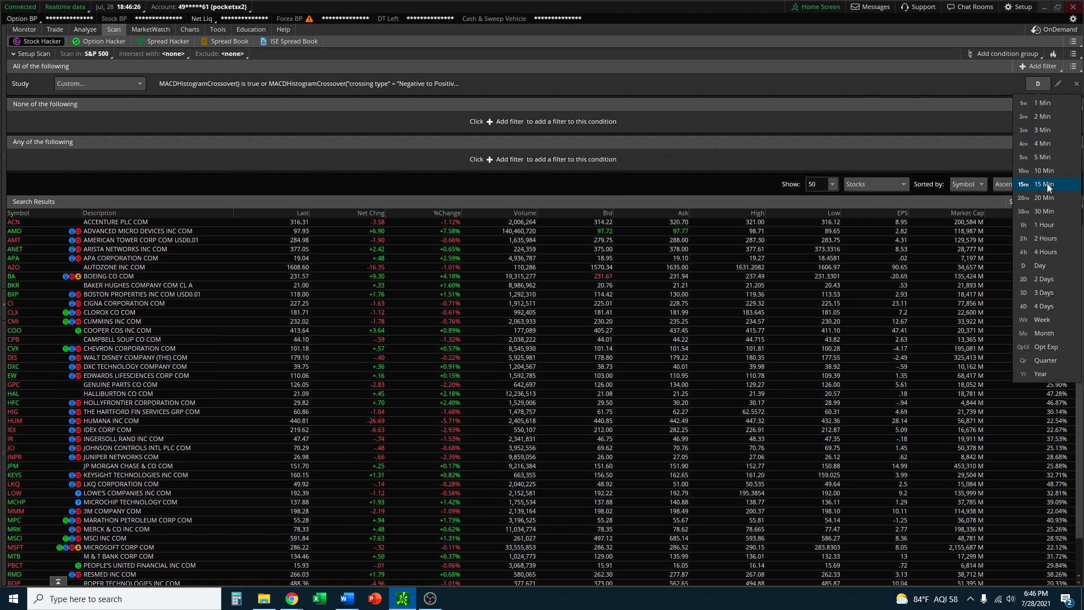
click(950, 84)
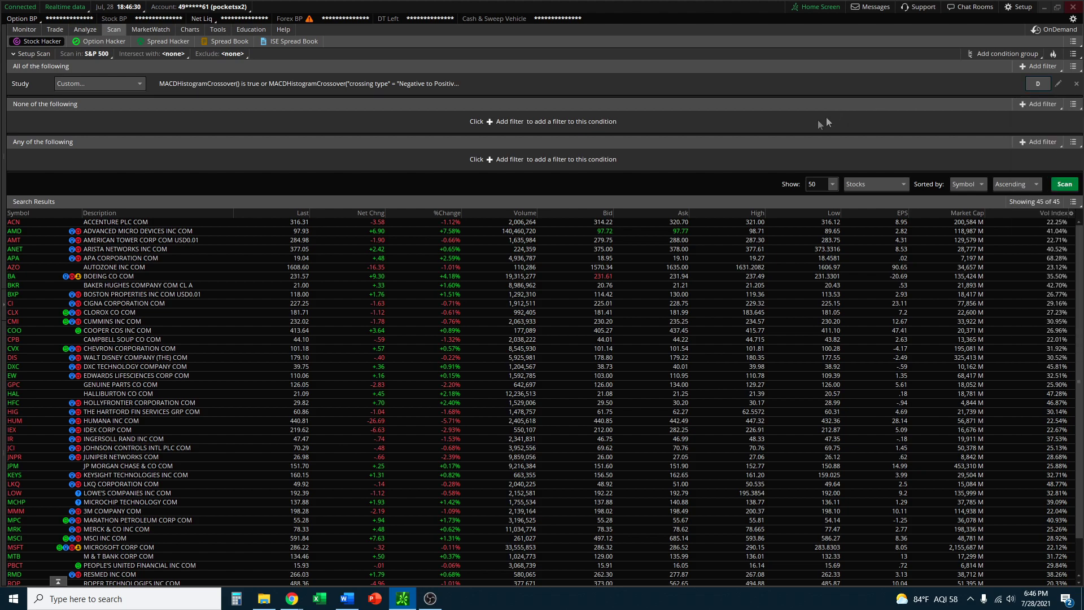